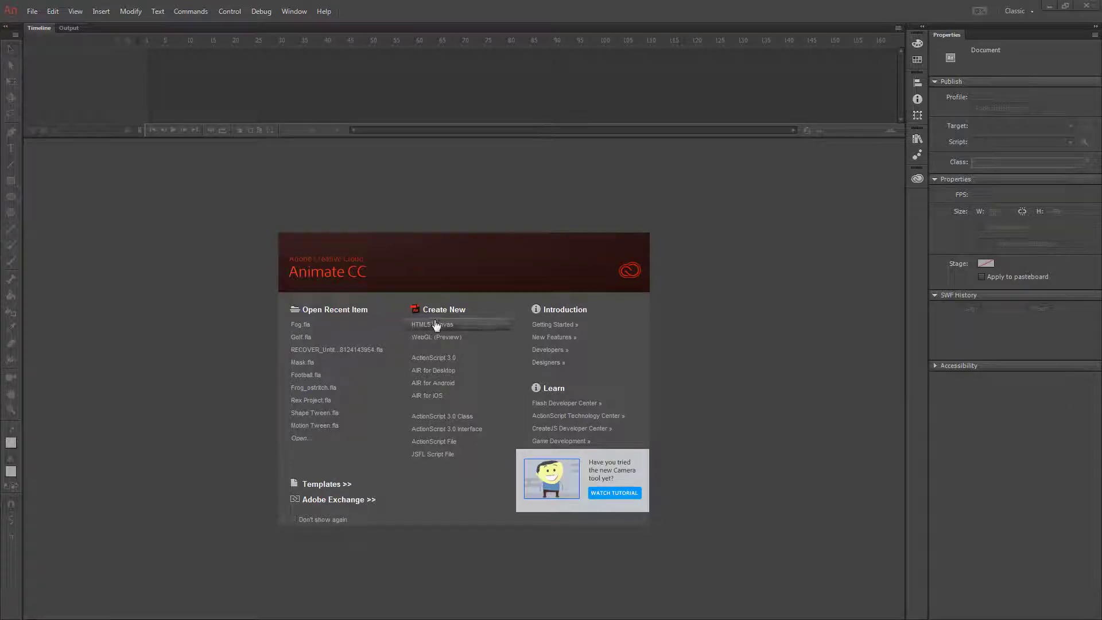
# Create a new HTML5 Canvas document and drag the stormy cloudy-sky photo over the whole stage.
pyautogui.click(430, 325)
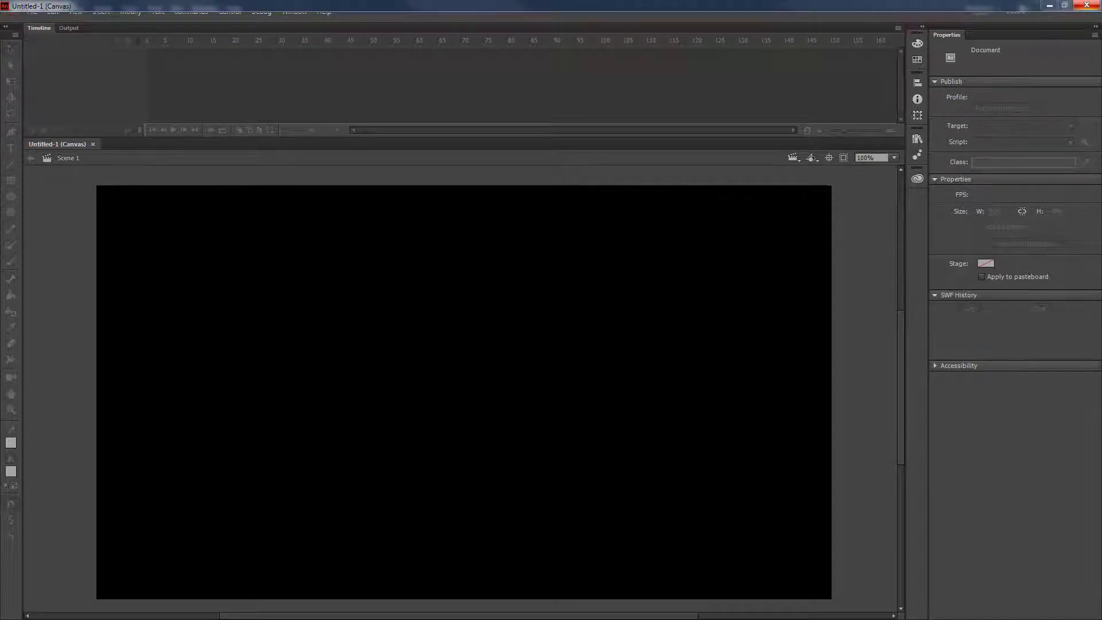
pyautogui.moveTo(433, 153); pyautogui.dragTo(431, 362)
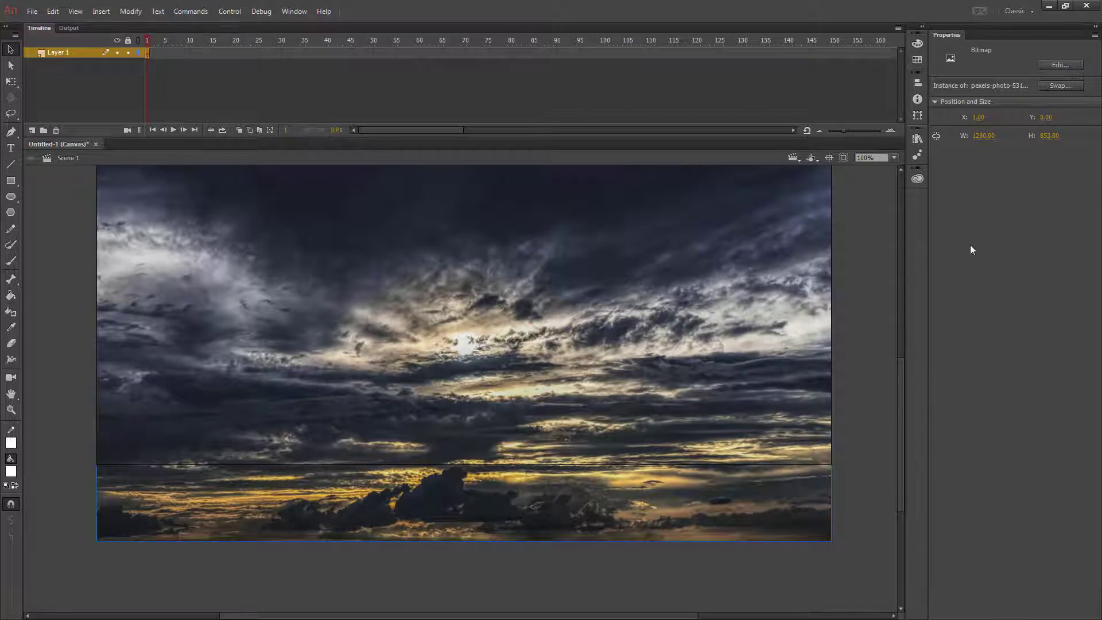
pyautogui.click(865, 291)
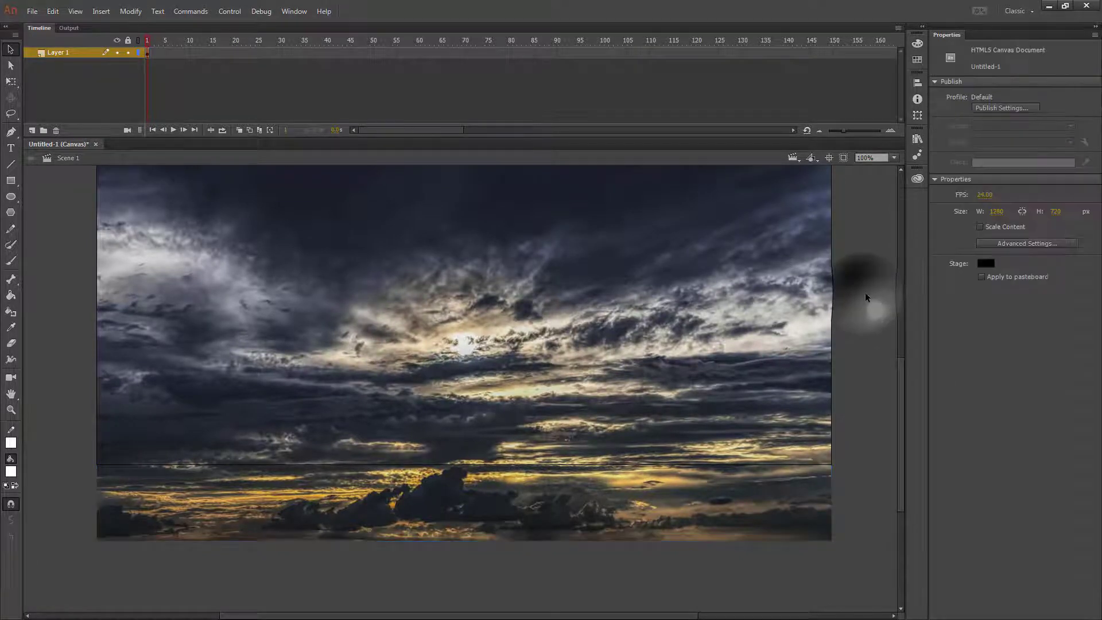
pyautogui.scroll(5, 866, 294)
pyautogui.scroll(-5, 866, 294)
pyautogui.doubleClick(53, 53)
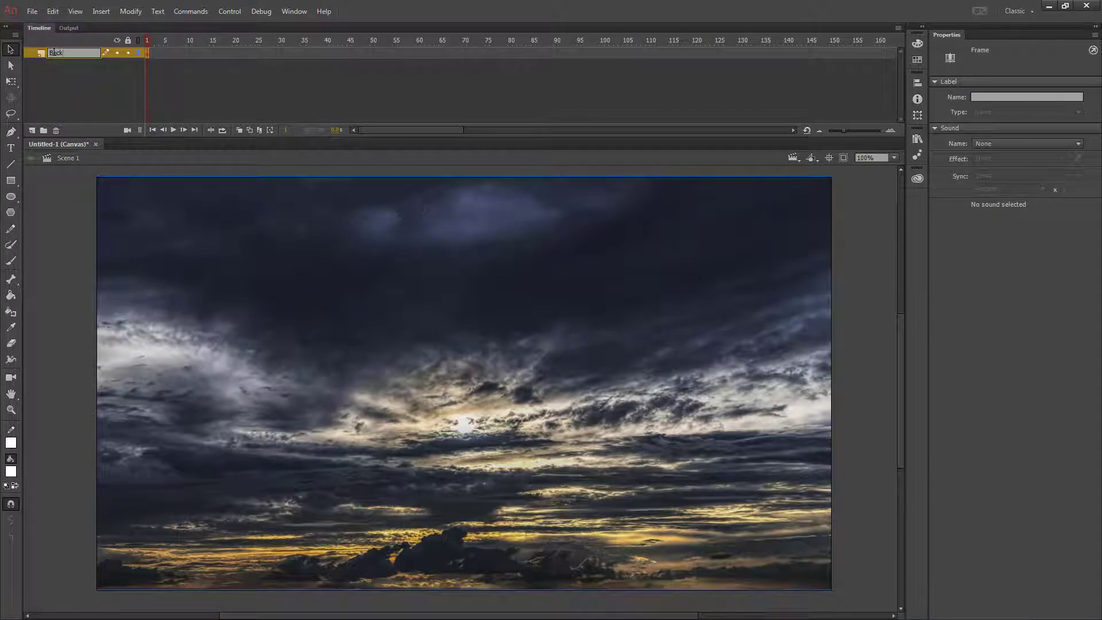
# Rename Layer 1 to 'Background' and add a new layer above it named 'Lightning'.
pyautogui.write('Background')
pyautogui.press('Return')
pyautogui.click(32, 131)
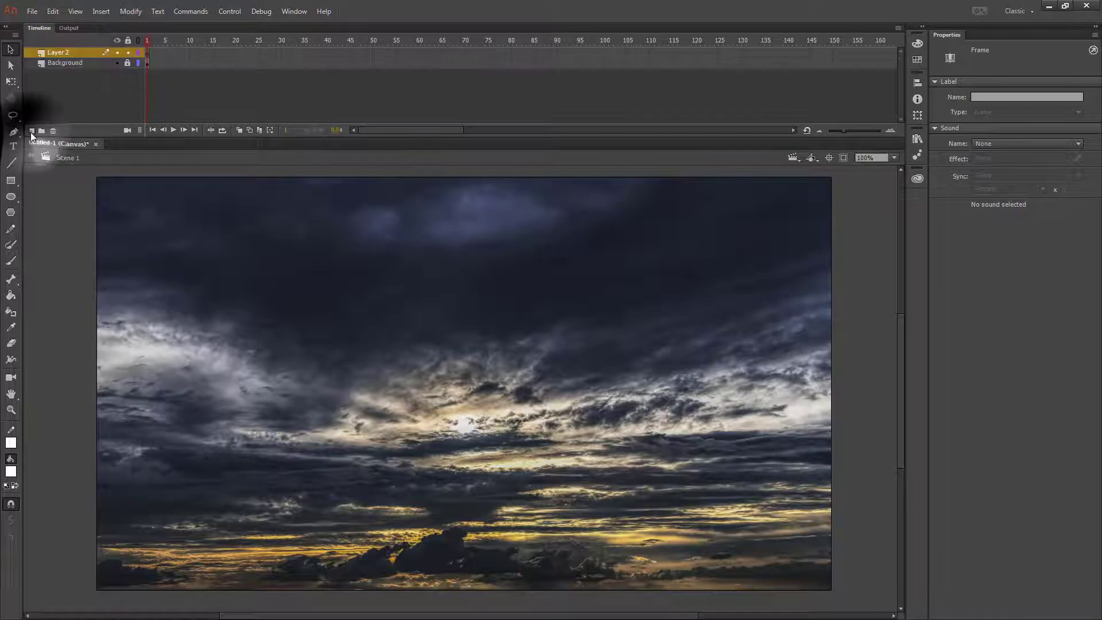
pyautogui.doubleClick(64, 51)
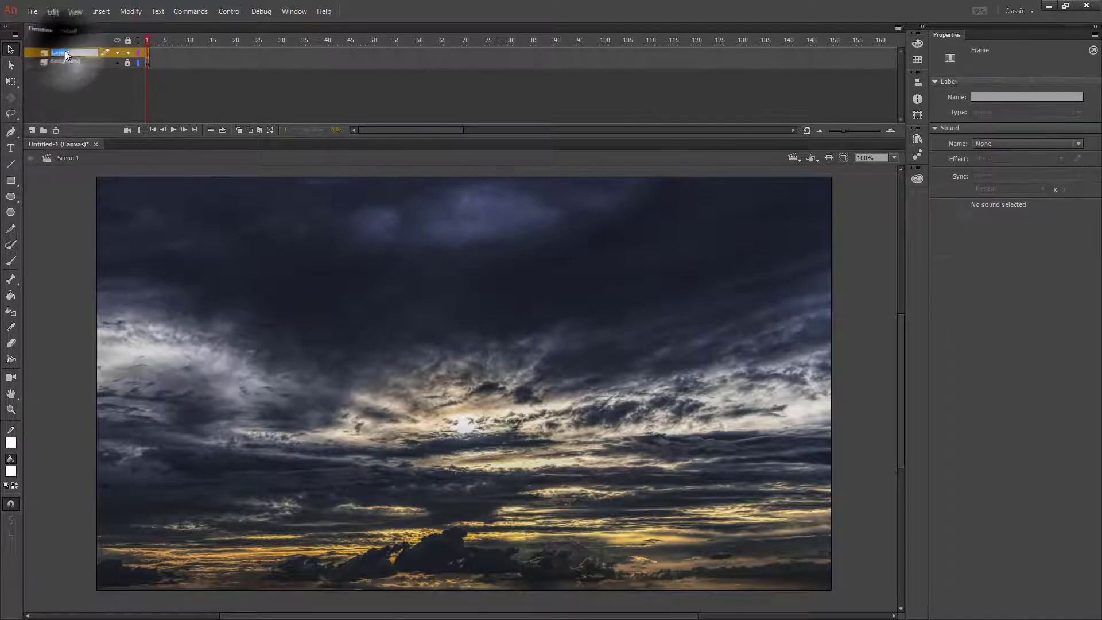
pyautogui.write('Lightning')
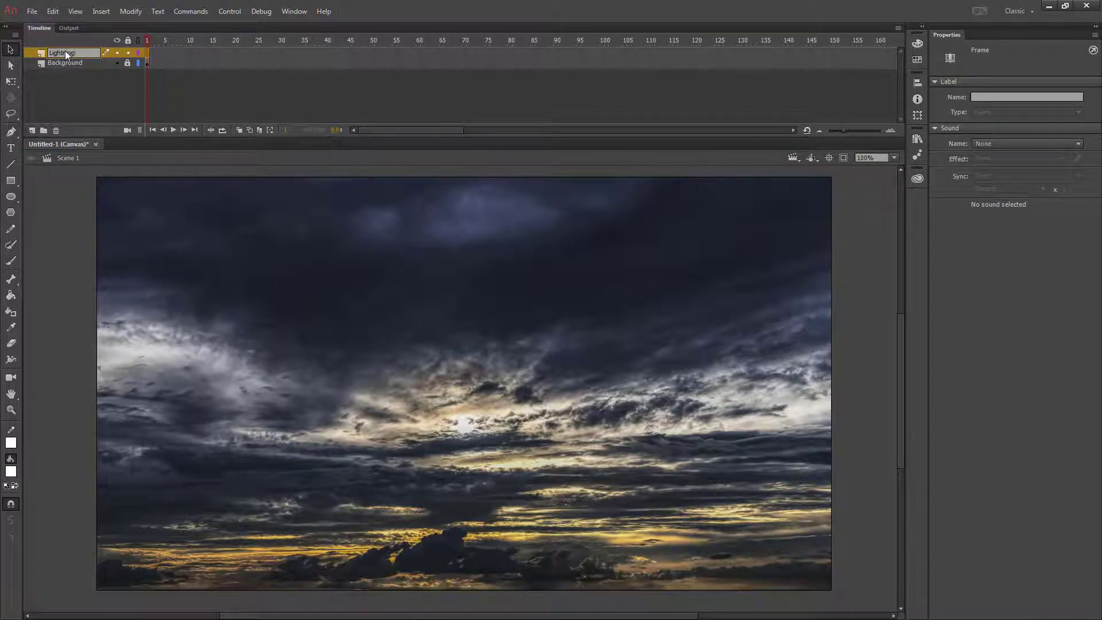
pyautogui.press('Return')
pyautogui.press('r')
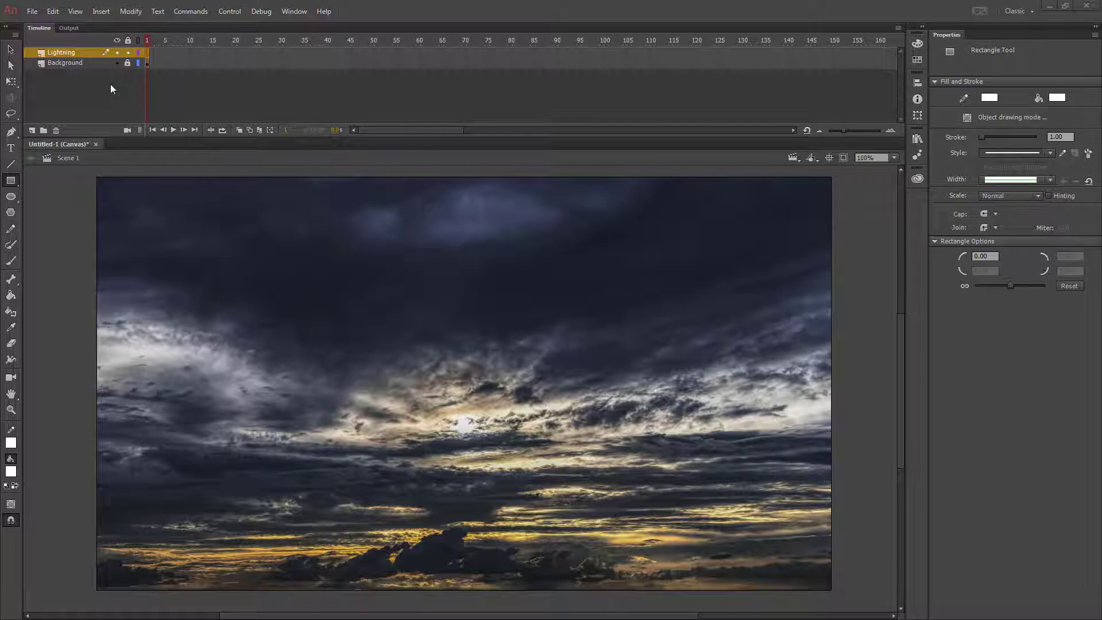
# Use Save As to store the document under the name 'Lightning' in the Animate folder.
pyautogui.click(29, 14)
pyautogui.click(61, 136)
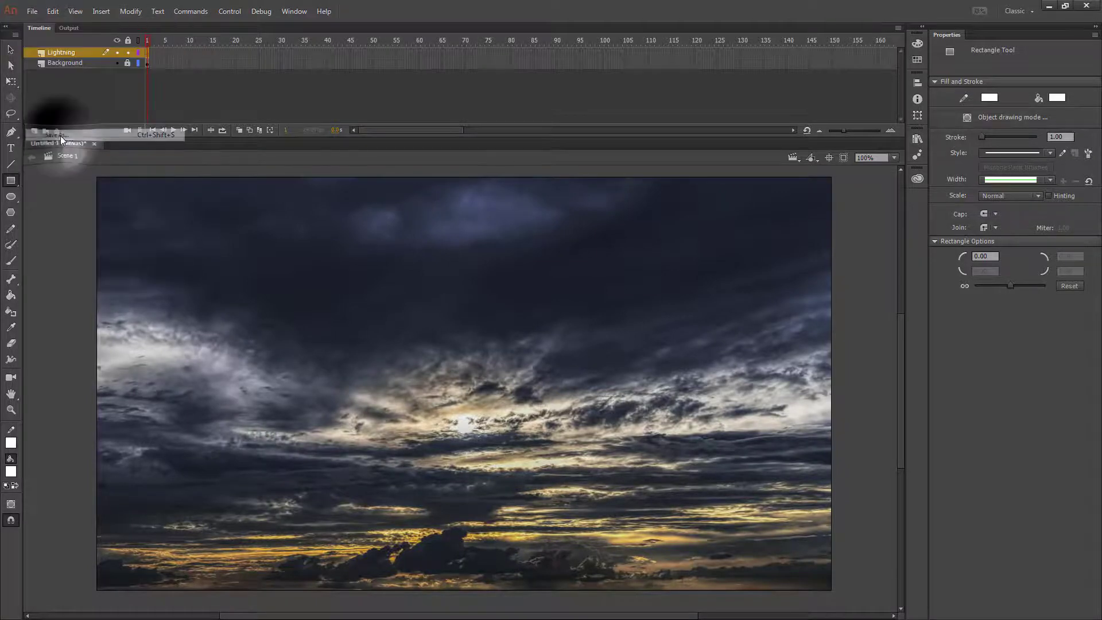
pyautogui.write('Lightning')
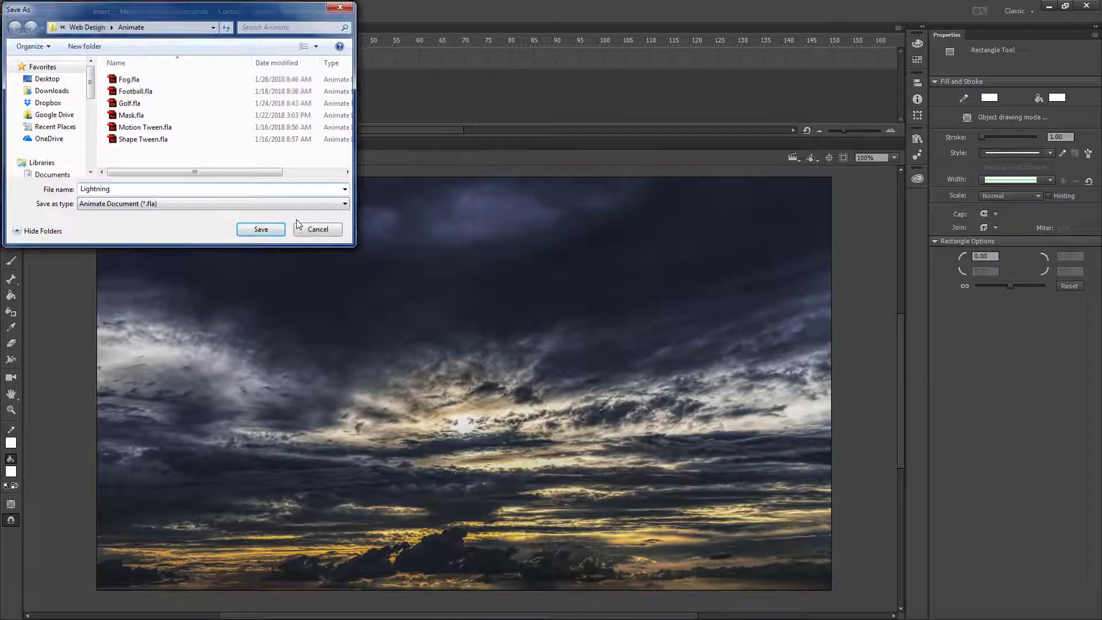
pyautogui.press('Return')
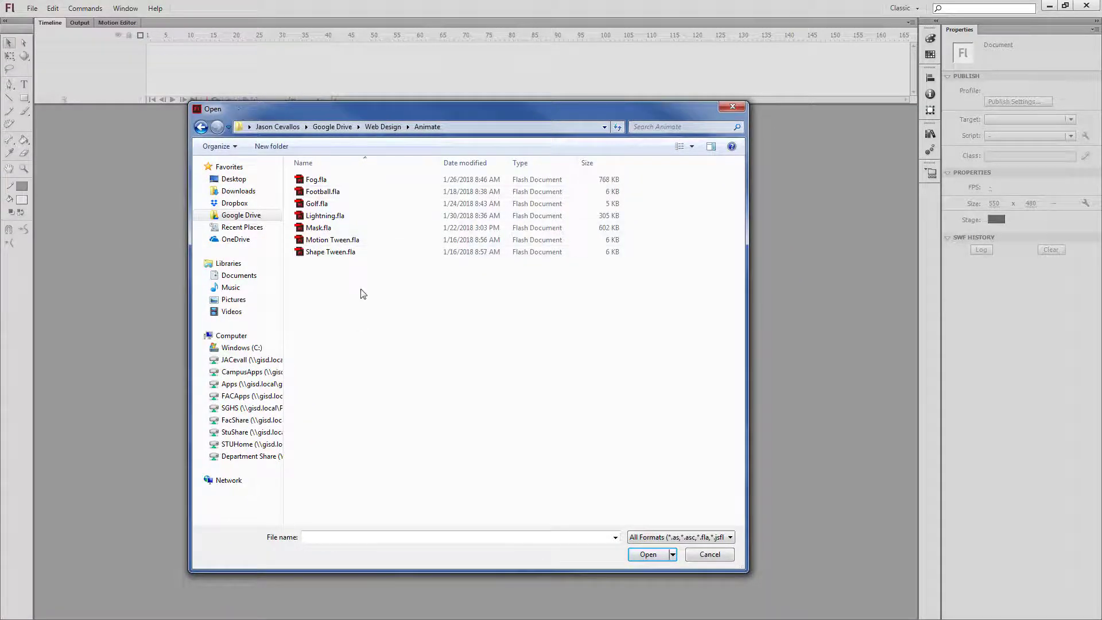
# Open Lightning.fla, accept the compatibility warning, and select frame 1 of the Lightning layer.
pyautogui.doubleClick(333, 216)
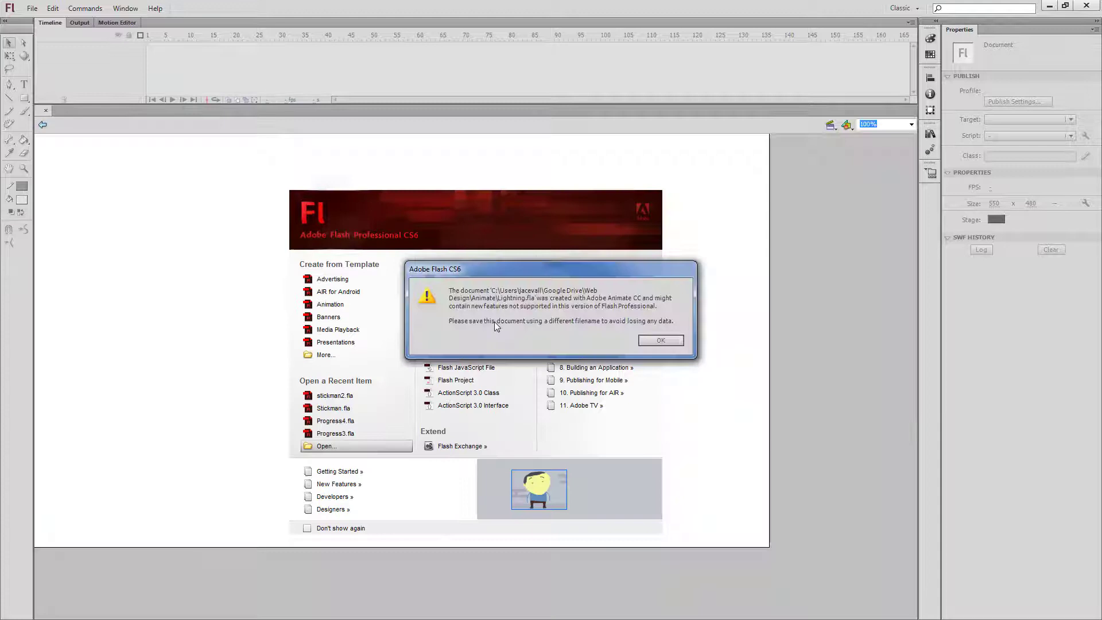
pyautogui.click(661, 343)
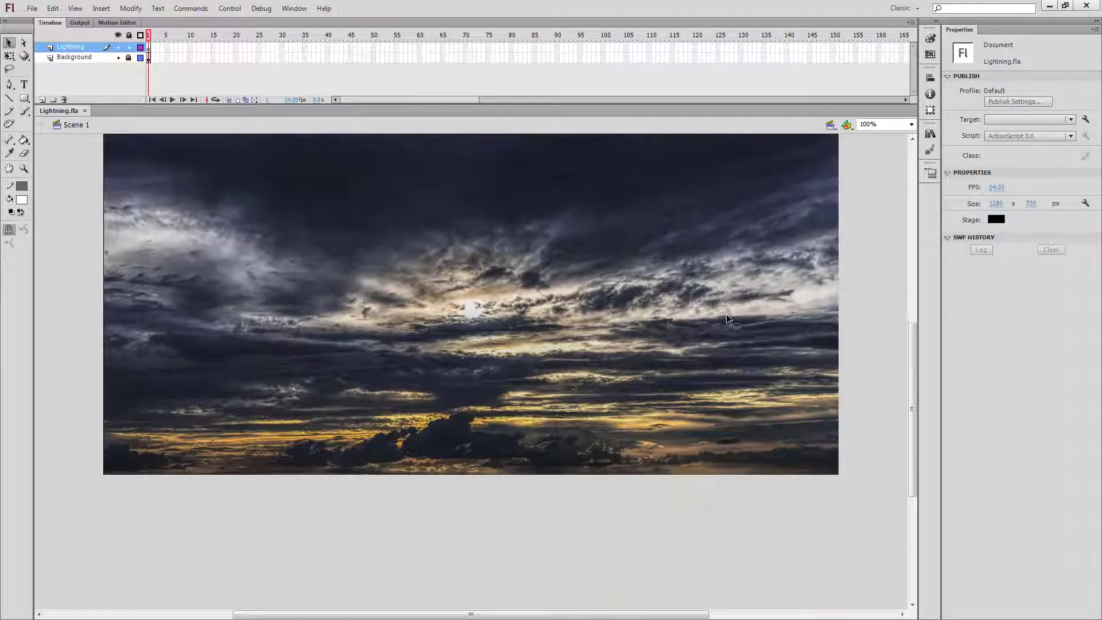
pyautogui.scroll(-2, 664, 309)
pyautogui.scroll(1, 580, 200)
pyautogui.click(147, 47)
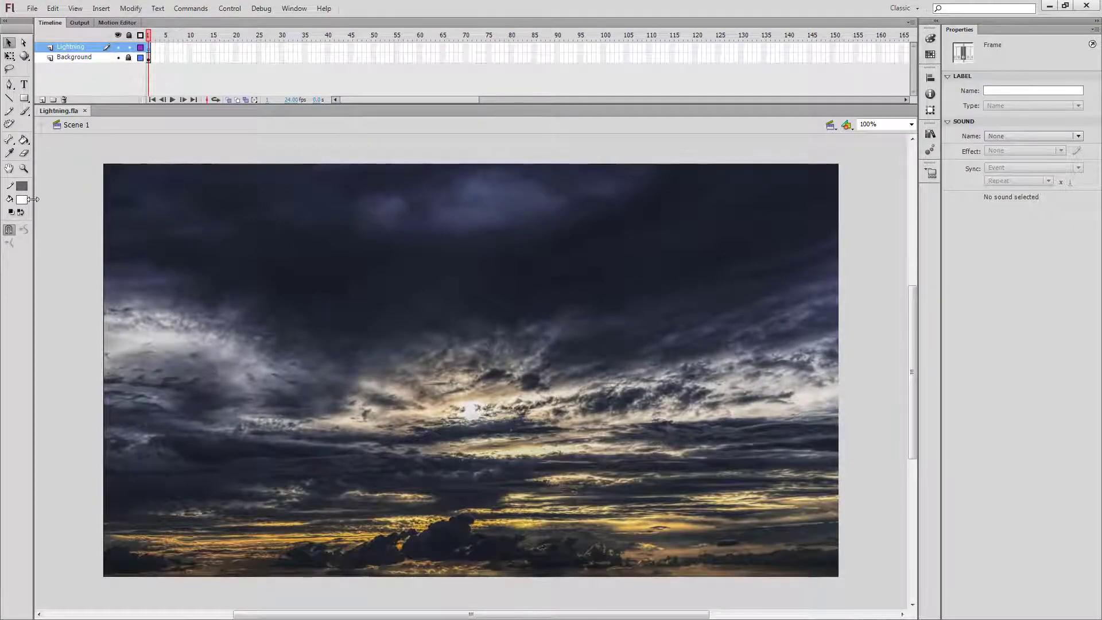
# Set the Deco tool to Lightning Brush with colour #FFFFD8 and Animation enabled.
pyautogui.click(10, 124)
pyautogui.click(1030, 92)
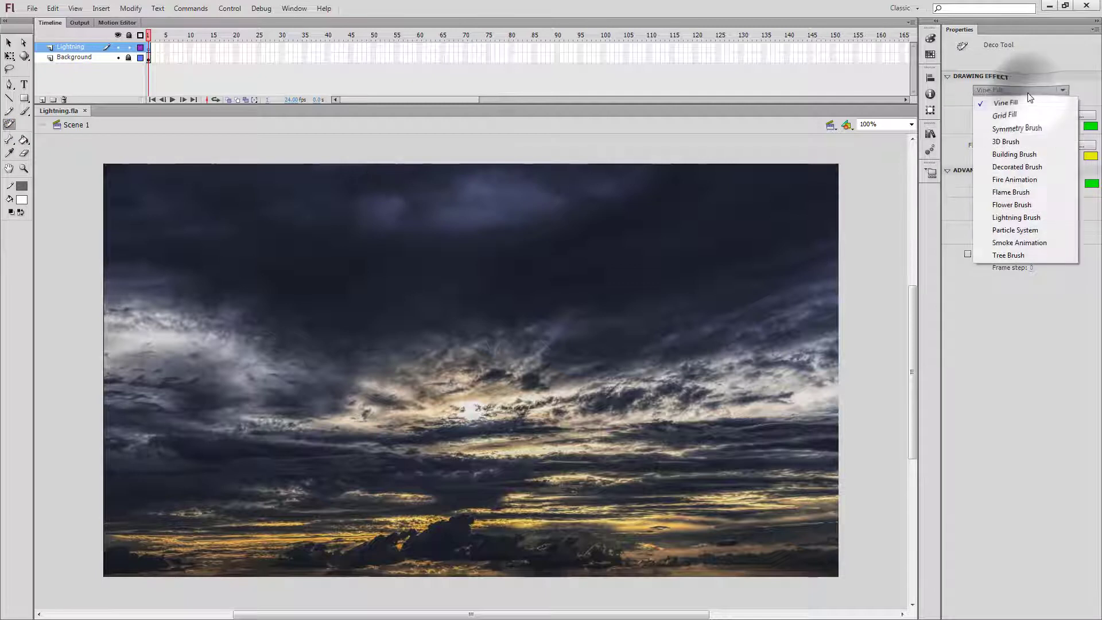
pyautogui.click(1028, 222)
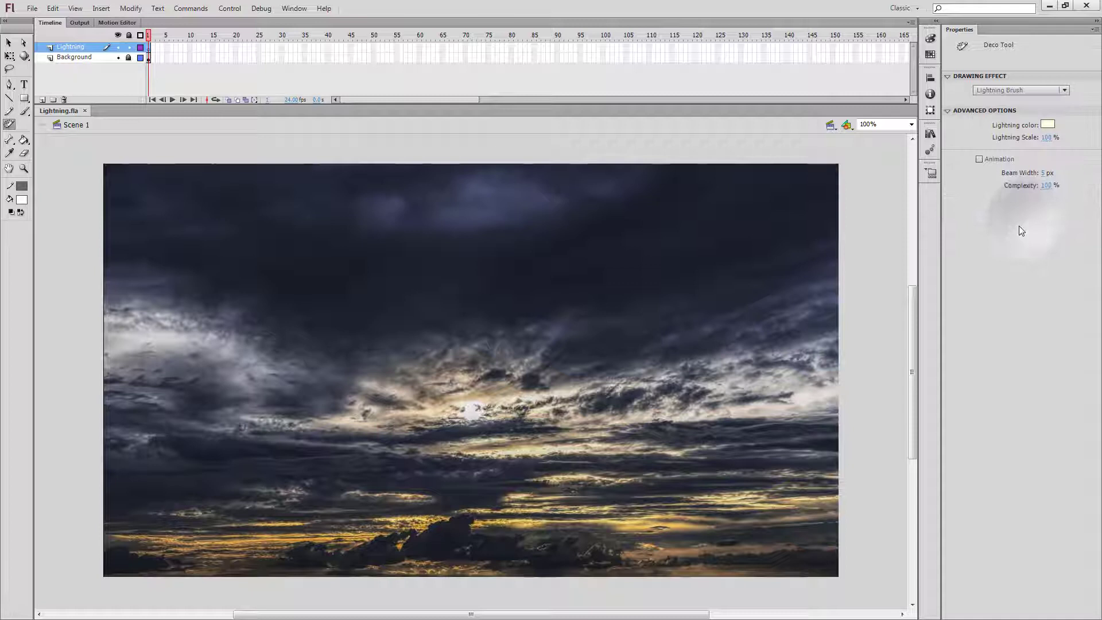
pyautogui.click(1048, 125)
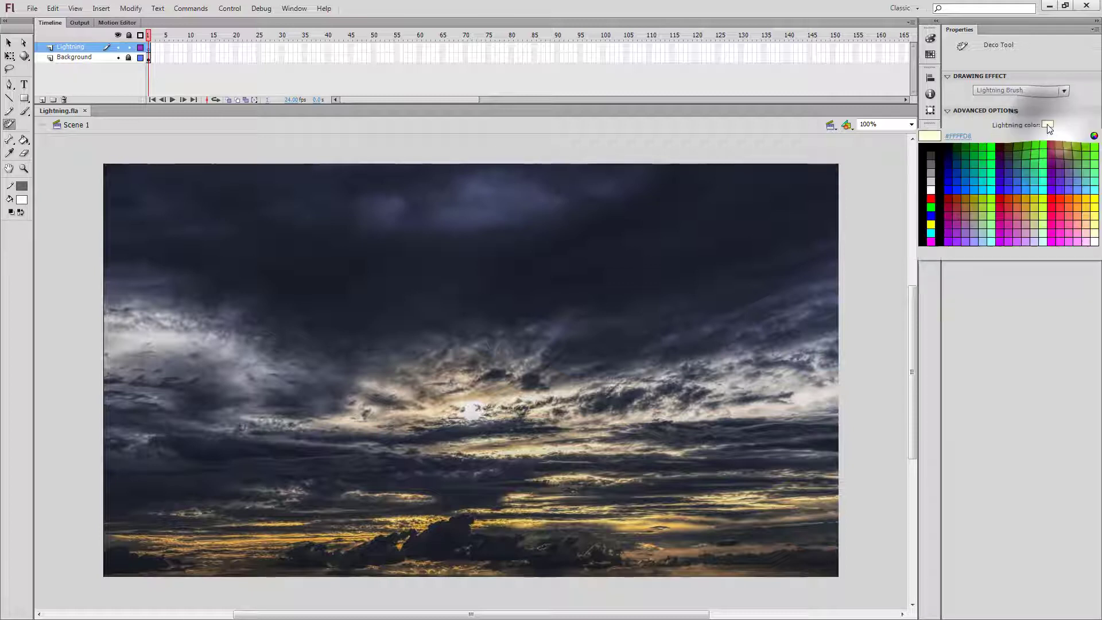
pyautogui.click(1047, 124)
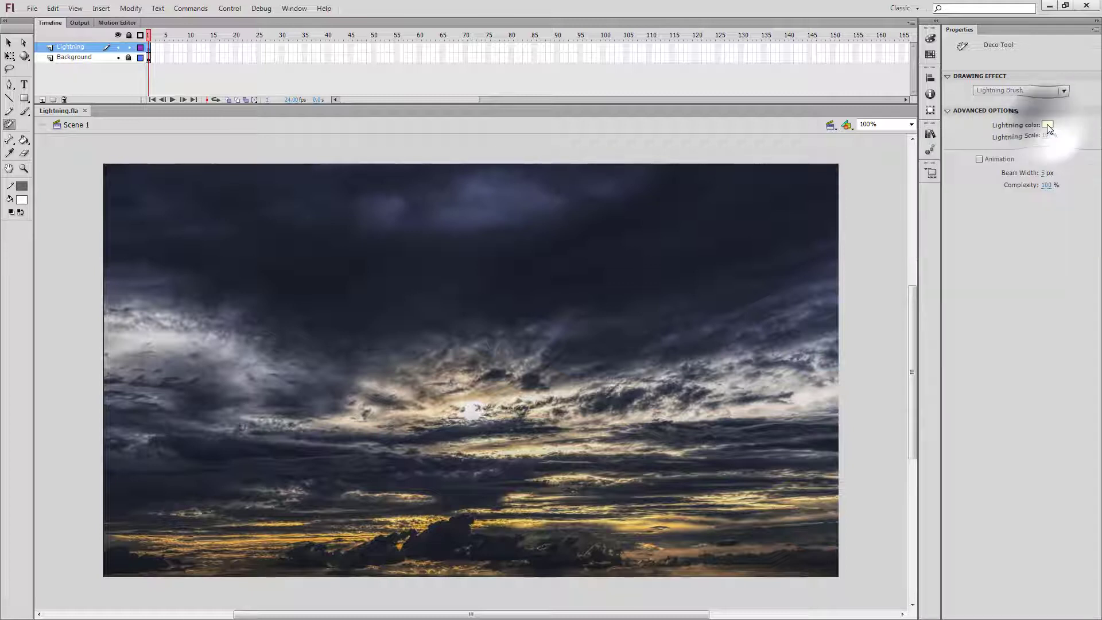
pyautogui.click(980, 159)
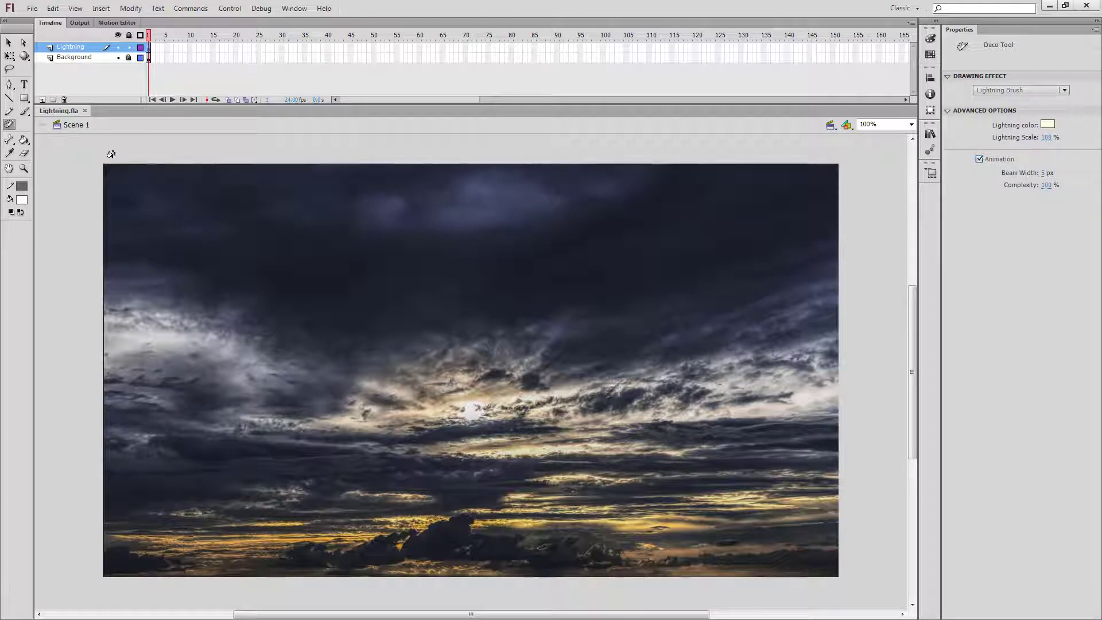
# Draw an animated lightning bolt from the stage's top-left corner.
pyautogui.moveTo(111, 154)
pyautogui.mouseDown()
pyautogui.moveTo(201, 247)
pyautogui.moveTo(198, 301)
pyautogui.moveTo(252, 371)
pyautogui.moveTo(333, 415)
pyautogui.mouseUp()
pyautogui.press('v')
pyautogui.click(281, 133)
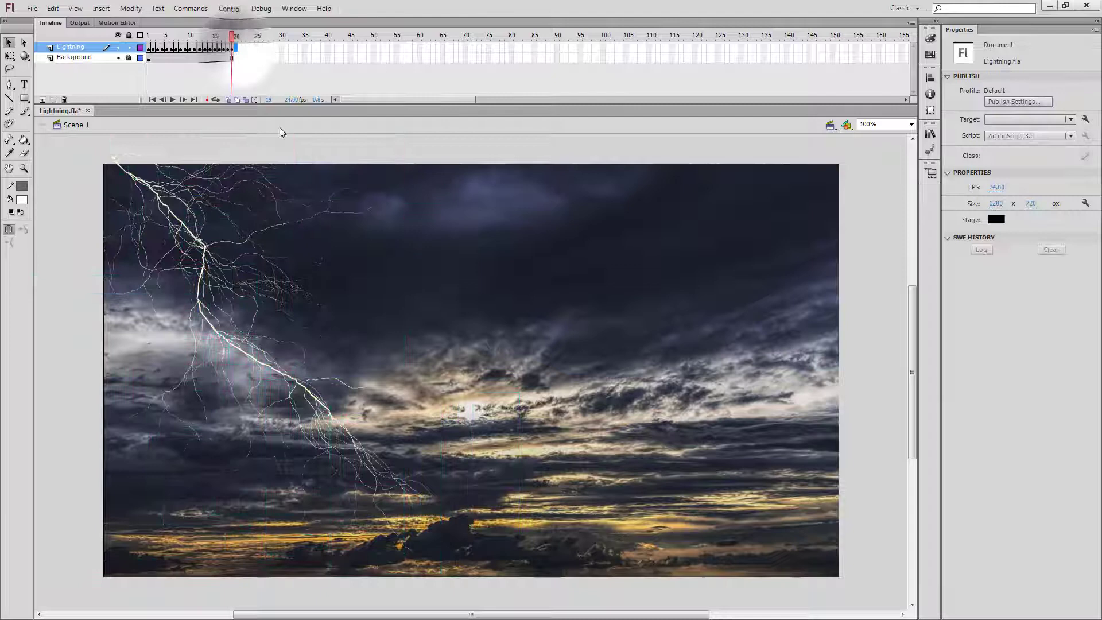
# Add Lightning blank keyframes at frames 20 and 35 and extend Background to frame 35.
pyautogui.rightClick(236, 47)
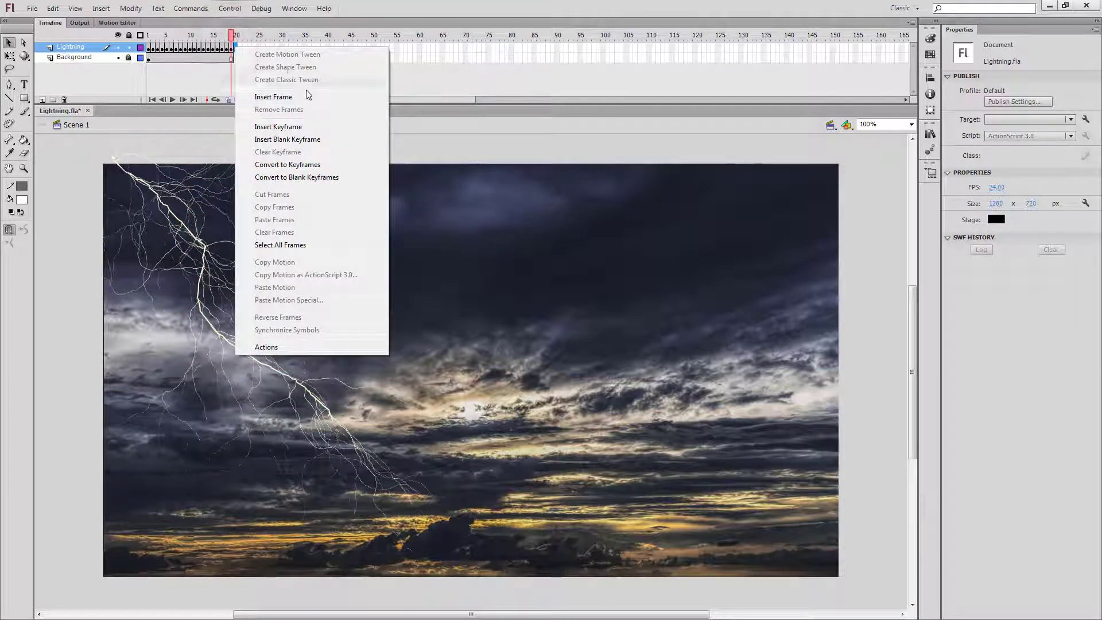
pyautogui.click(316, 139)
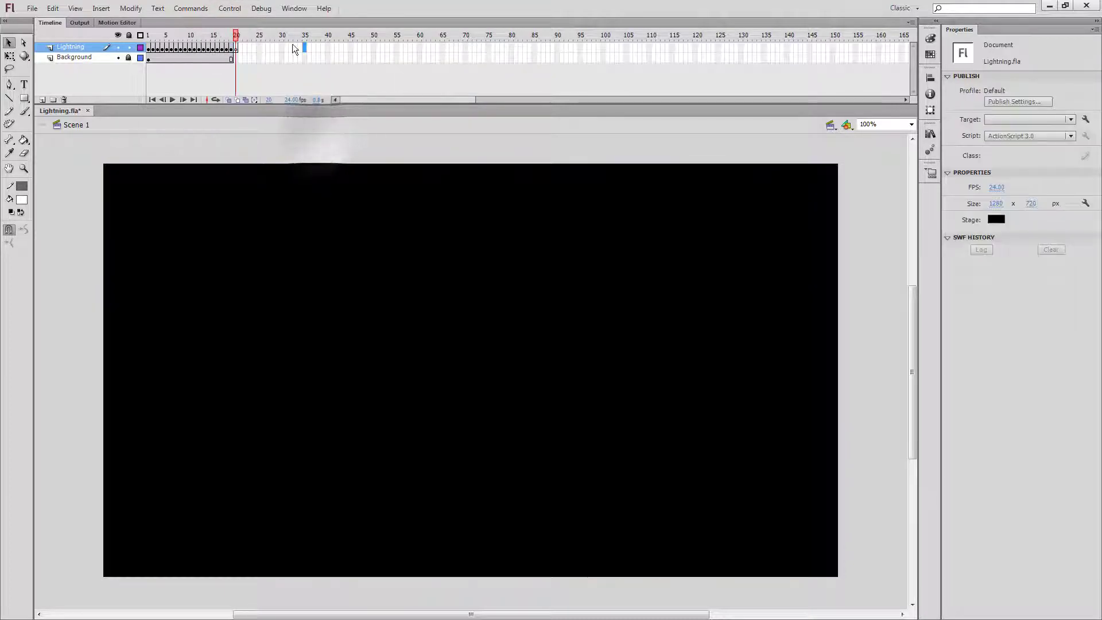
pyautogui.rightClick(306, 49)
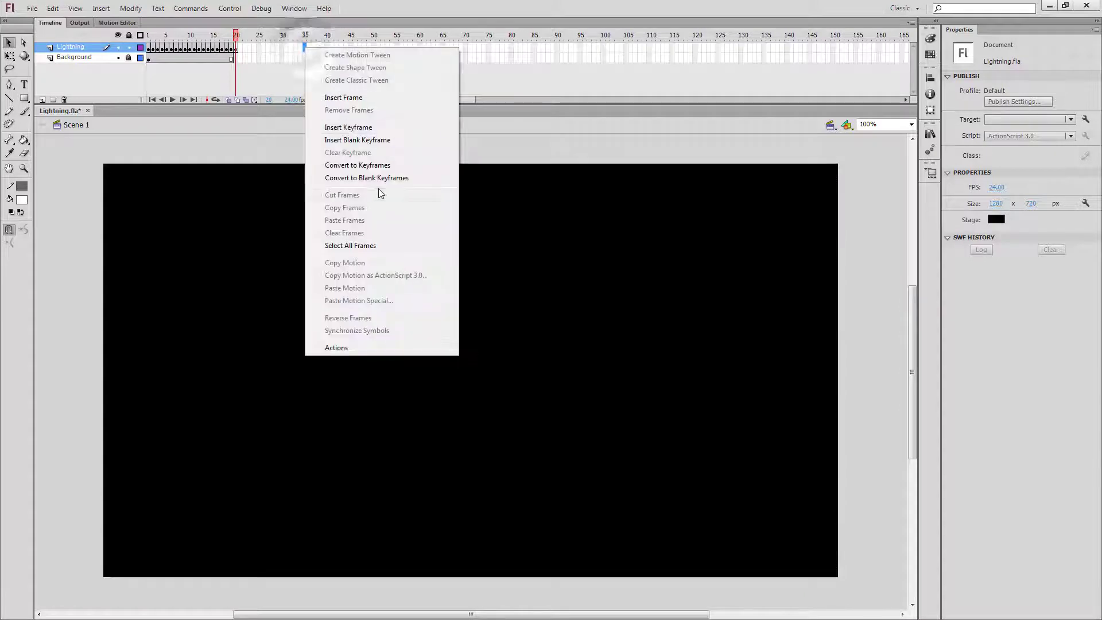
pyautogui.click(350, 139)
pyautogui.rightClick(305, 58)
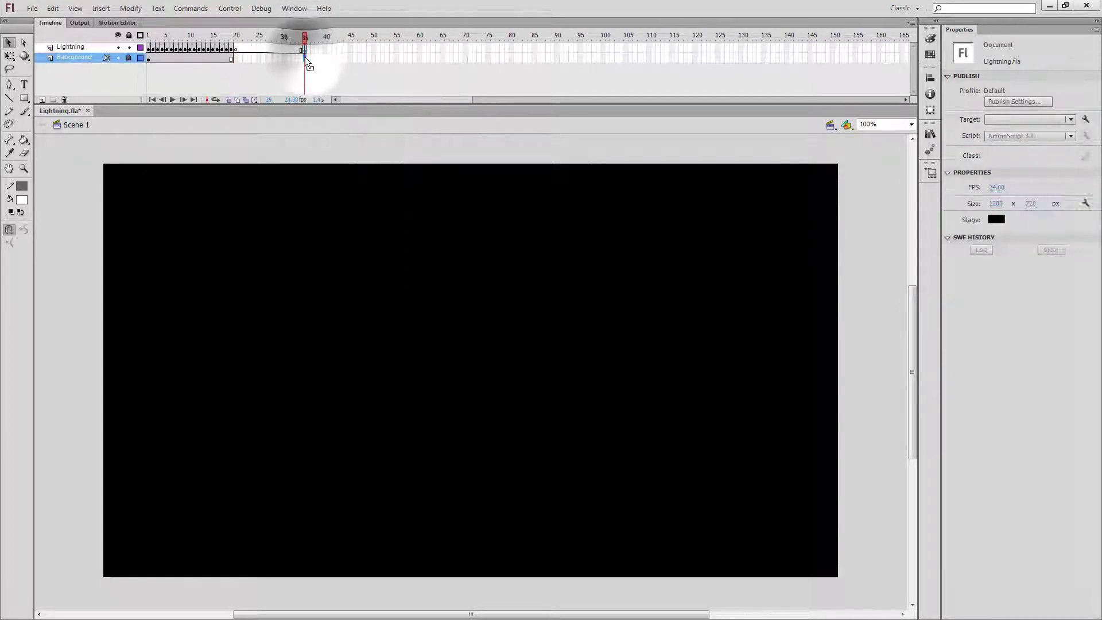
pyautogui.click(359, 110)
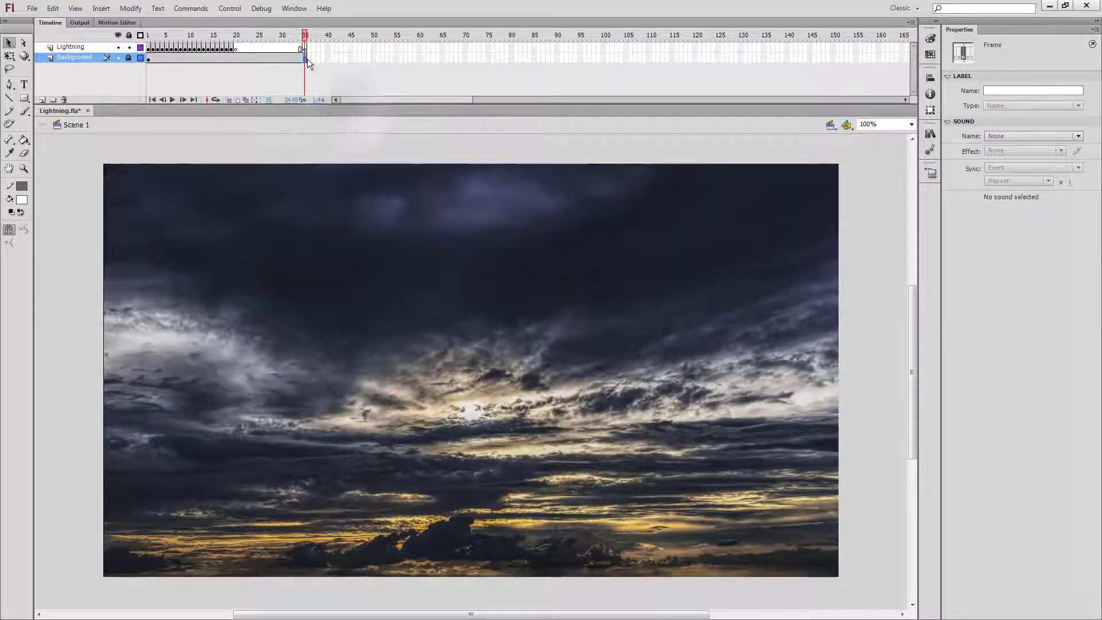
pyautogui.click(304, 48)
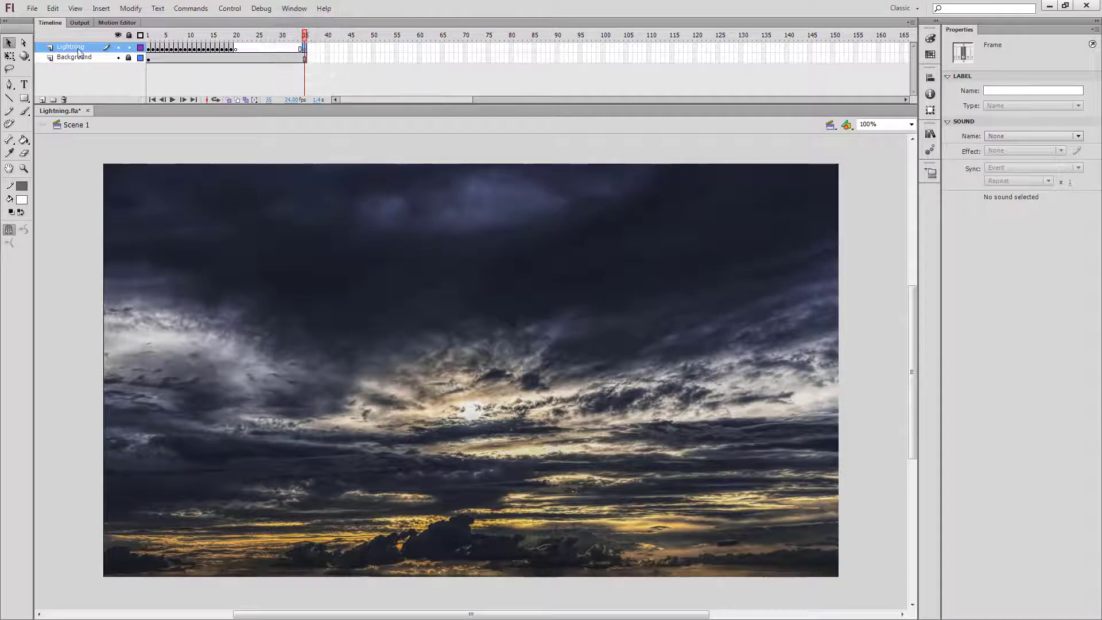
# Draw a second animated bolt from the top-right corner down-left and preview its frames.
pyautogui.click(10, 124)
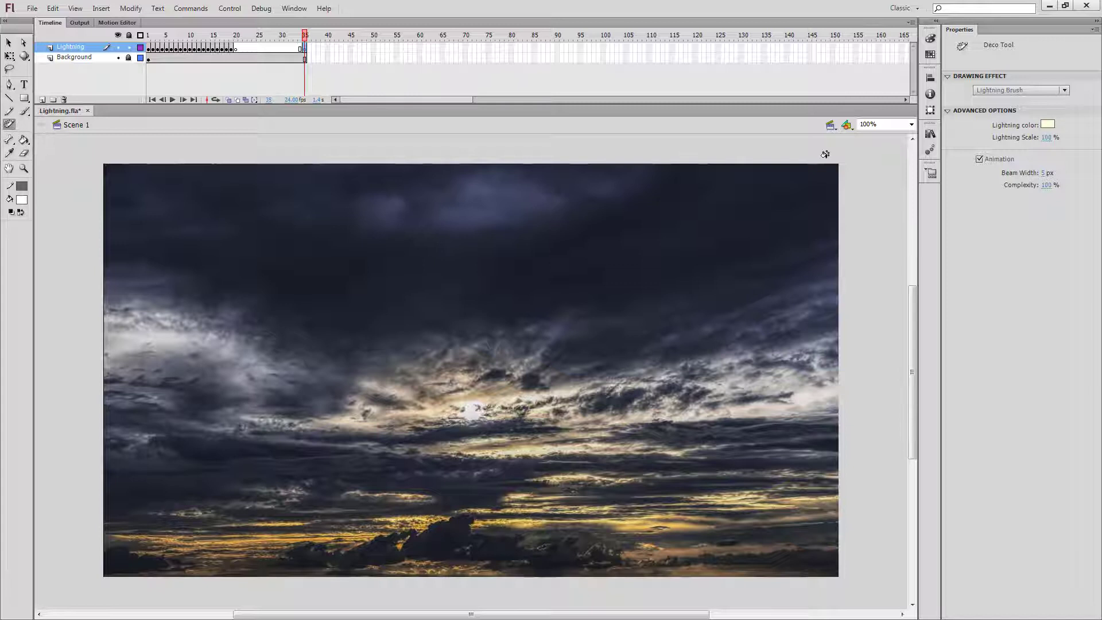
pyautogui.moveTo(812, 161)
pyautogui.mouseDown()
pyautogui.moveTo(791, 182)
pyautogui.moveTo(771, 249)
pyautogui.moveTo(718, 298)
pyautogui.moveTo(649, 331)
pyautogui.moveTo(637, 396)
pyautogui.moveTo(560, 411)
pyautogui.moveTo(514, 440)
pyautogui.moveTo(473, 502)
pyautogui.mouseUp()
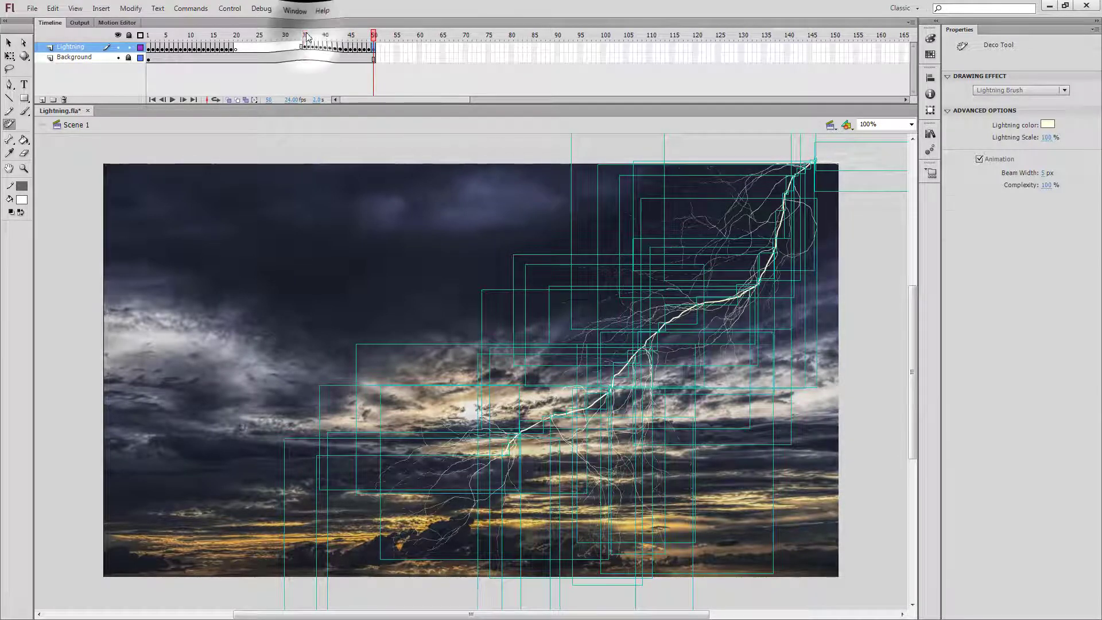
pyautogui.press('v')
pyautogui.moveTo(313, 36); pyautogui.dragTo(382, 39)
pyautogui.moveTo(306, 49); pyautogui.dragTo(377, 47)
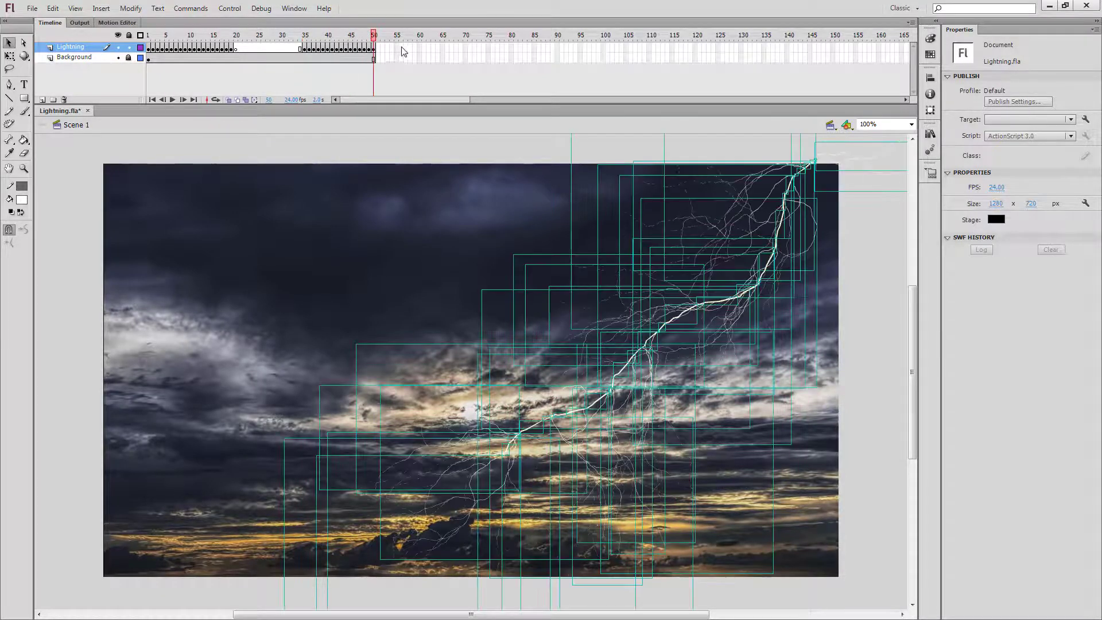
# Add Lightning blank keyframes at frames 51 and 75 and extend Background to frame 75.
pyautogui.rightClick(378, 47)
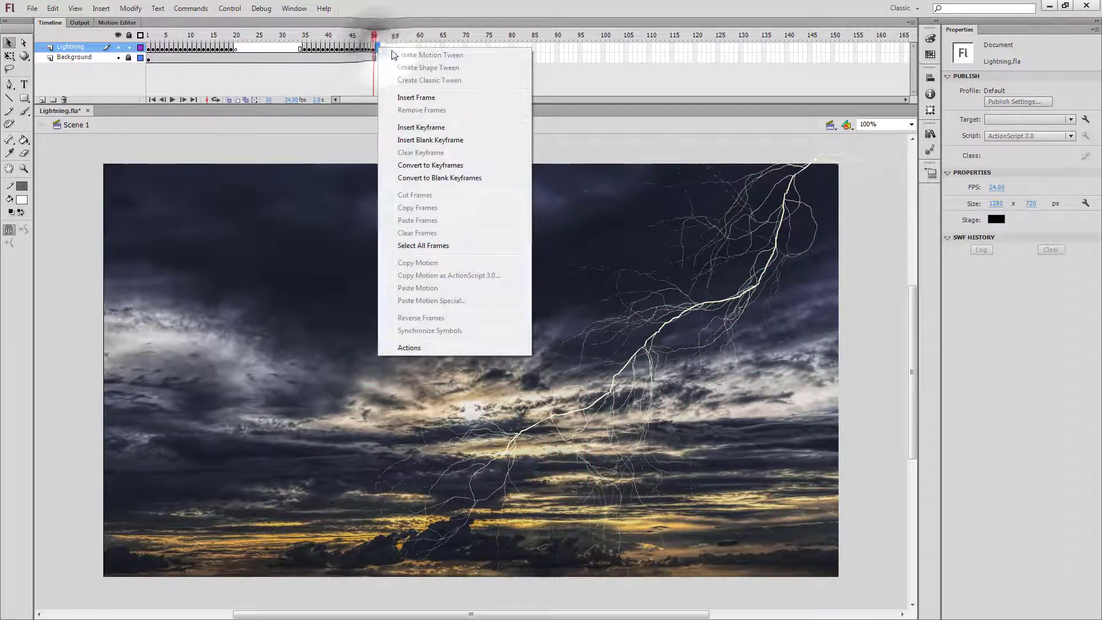
pyautogui.click(436, 140)
pyautogui.rightClick(489, 51)
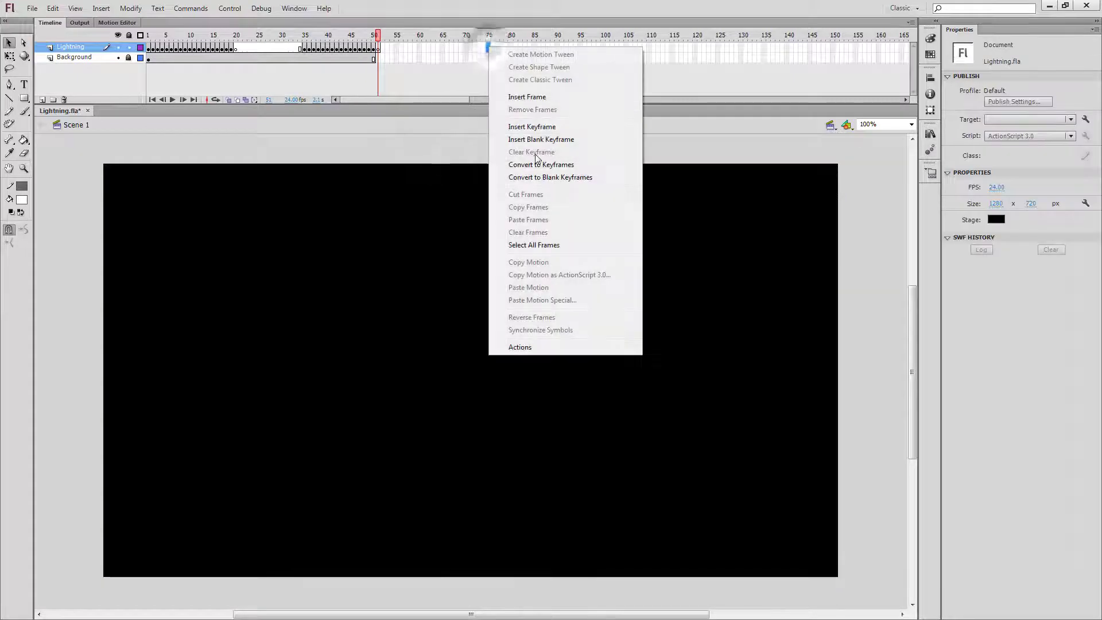
pyautogui.click(522, 138)
pyautogui.rightClick(487, 57)
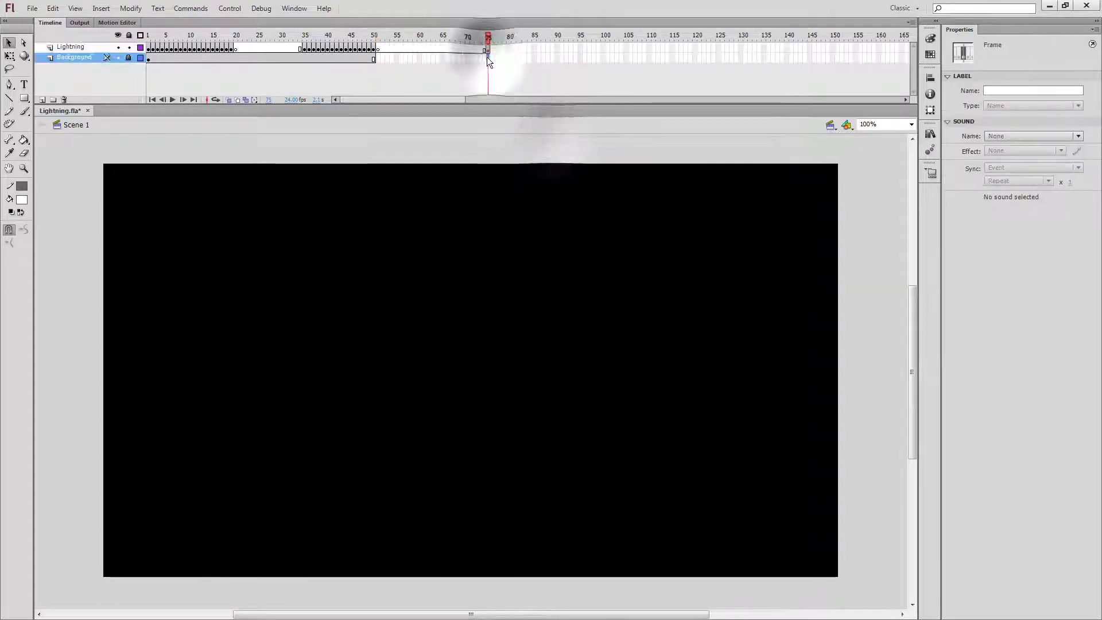
pyautogui.click(534, 107)
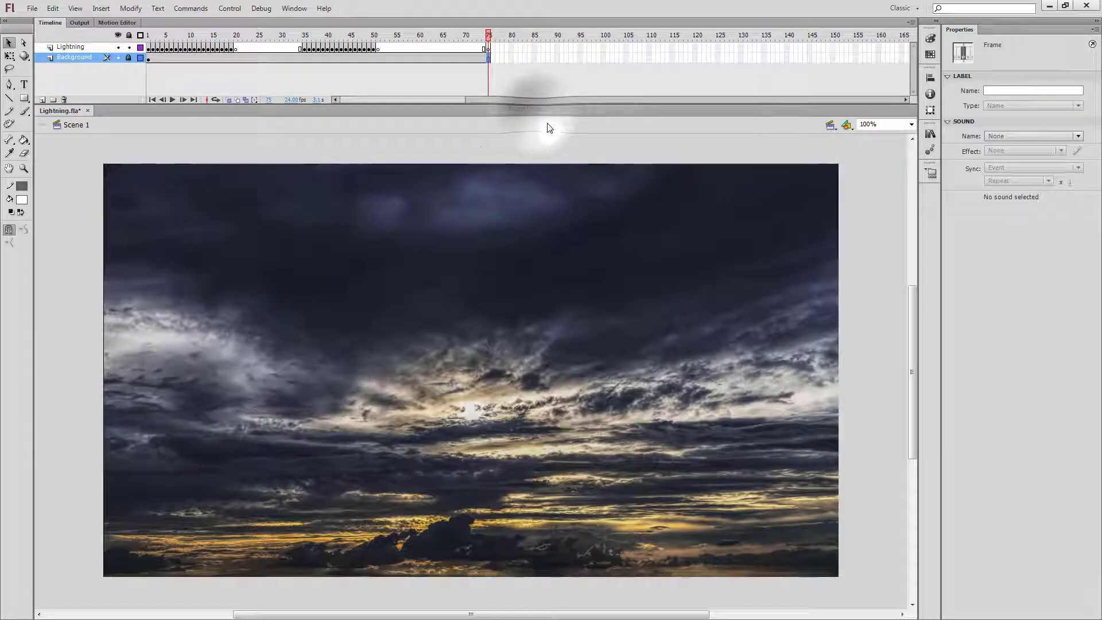
pyautogui.click(489, 47)
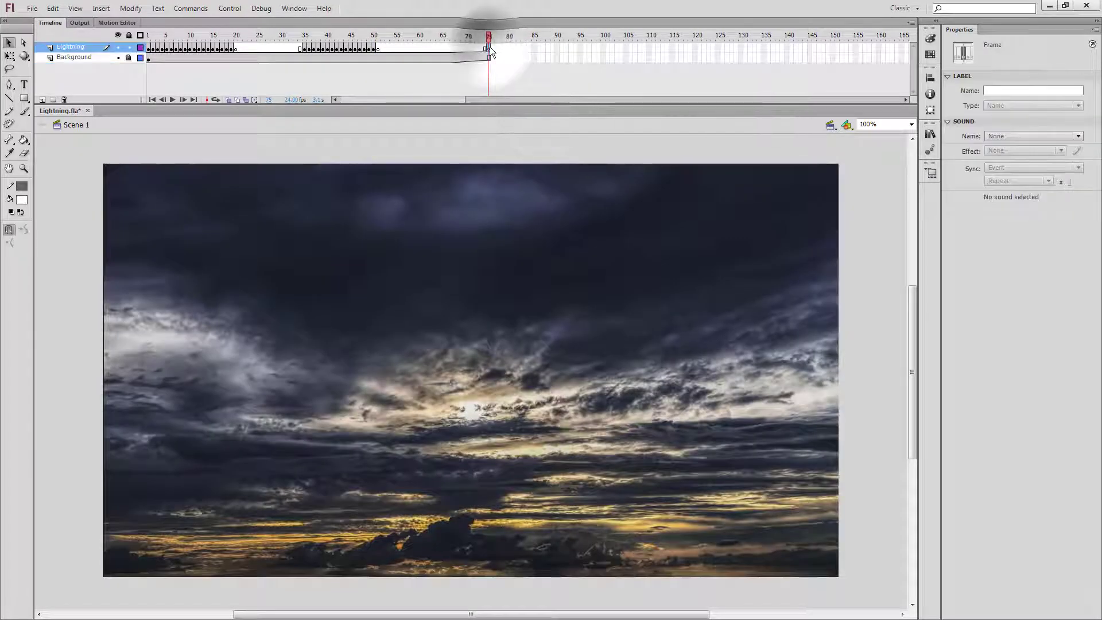
# Draw a third animated Lightning Brush bolt down from the stage's top centre.
pyautogui.click(10, 124)
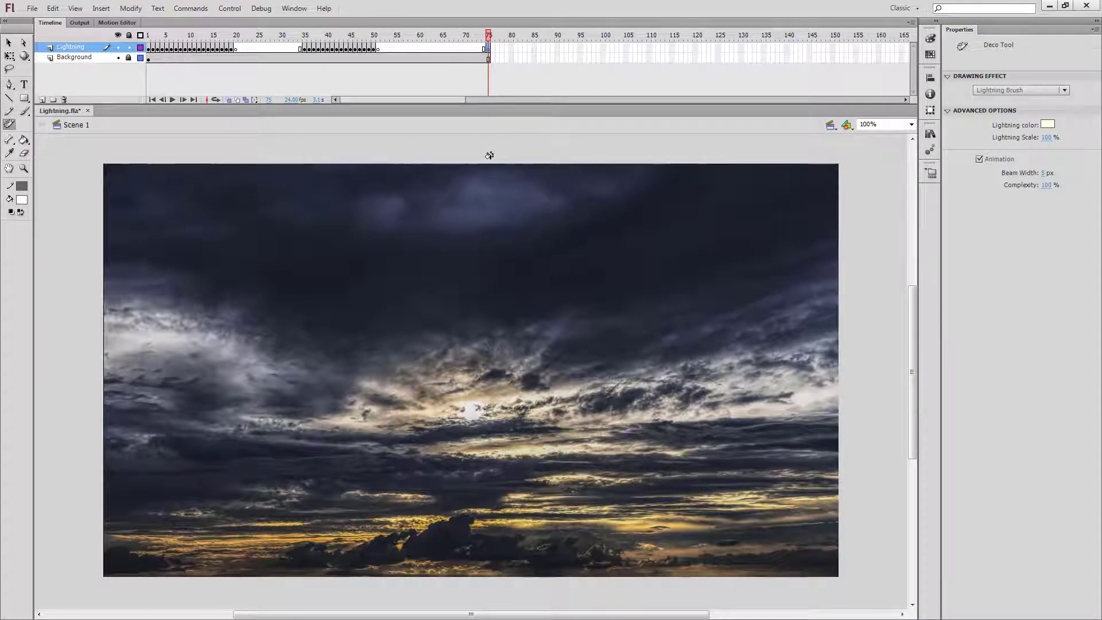
pyautogui.moveTo(485, 163)
pyautogui.mouseDown()
pyautogui.moveTo(476, 242)
pyautogui.moveTo(423, 357)
pyautogui.moveTo(435, 466)
pyautogui.moveTo(409, 530)
pyautogui.moveTo(376, 555)
pyautogui.mouseUp()
pyautogui.press('v')
pyautogui.click(879, 57)
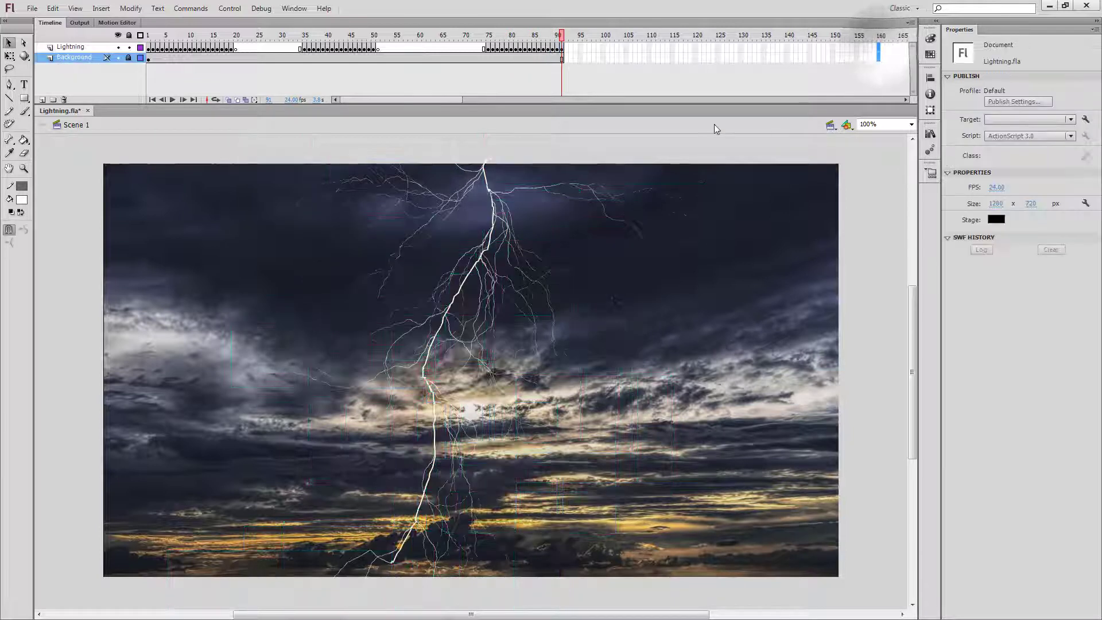
# Extend the Lightning layer to frame 160 and add a blank keyframe at frame 92.
pyautogui.rightClick(878, 52)
pyautogui.click(917, 101)
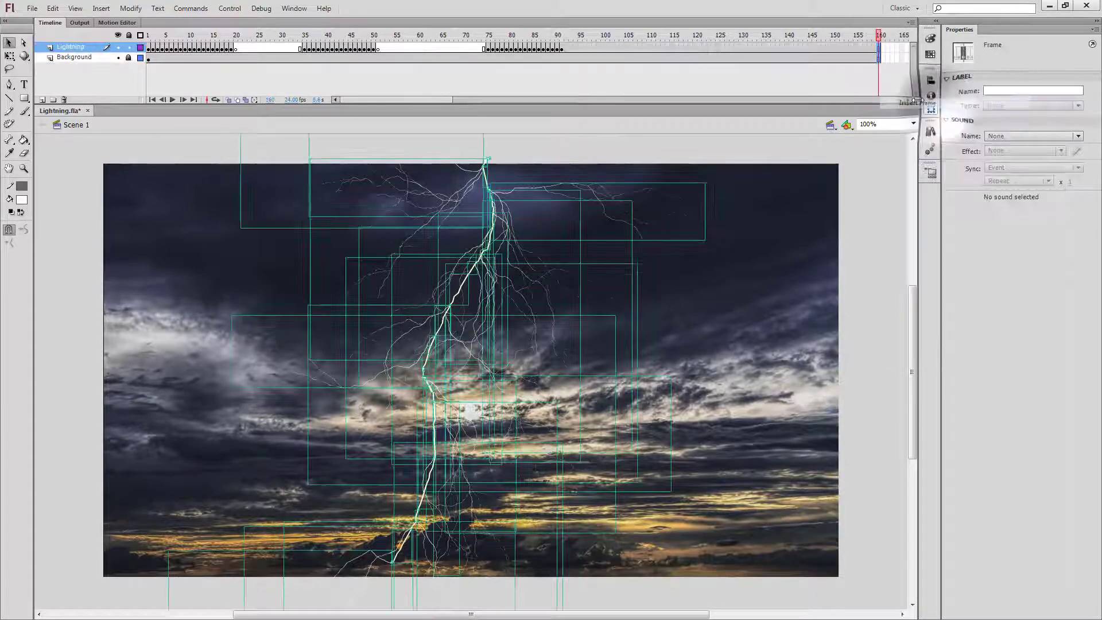
pyautogui.click(568, 49)
pyautogui.rightClick(568, 49)
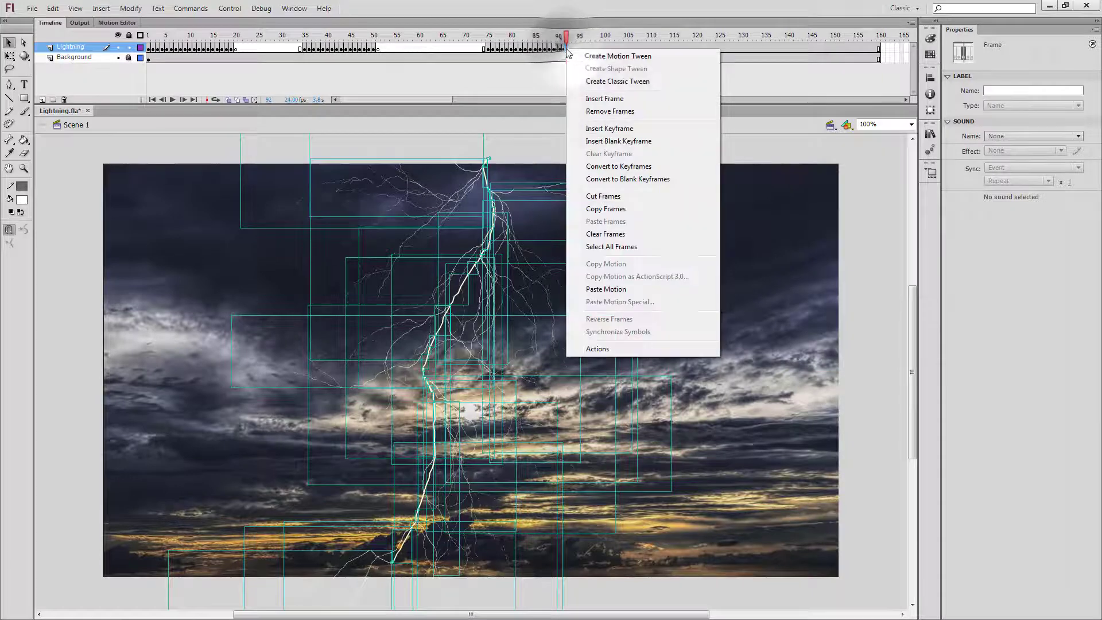
pyautogui.click(629, 141)
pyautogui.moveTo(568, 38)
pyautogui.mouseDown()
pyautogui.moveTo(879, 37)
pyautogui.moveTo(567, 38)
pyautogui.mouseUp()
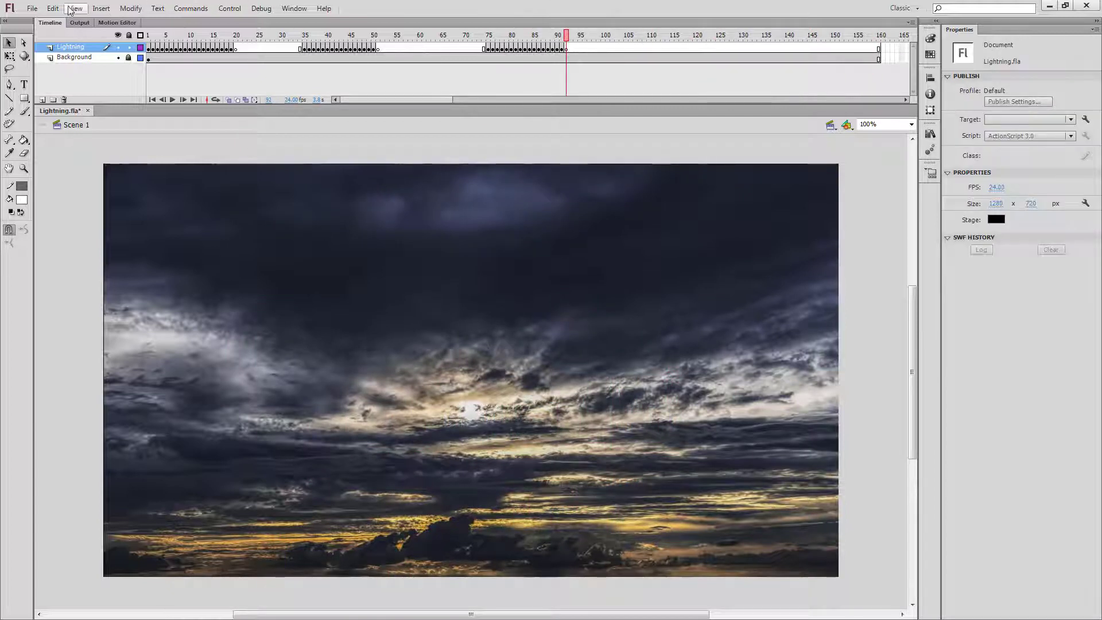
# Save Lightning.fla, confirming through the Flash Compatibility warning.
pyautogui.click(32, 8)
pyautogui.click(63, 107)
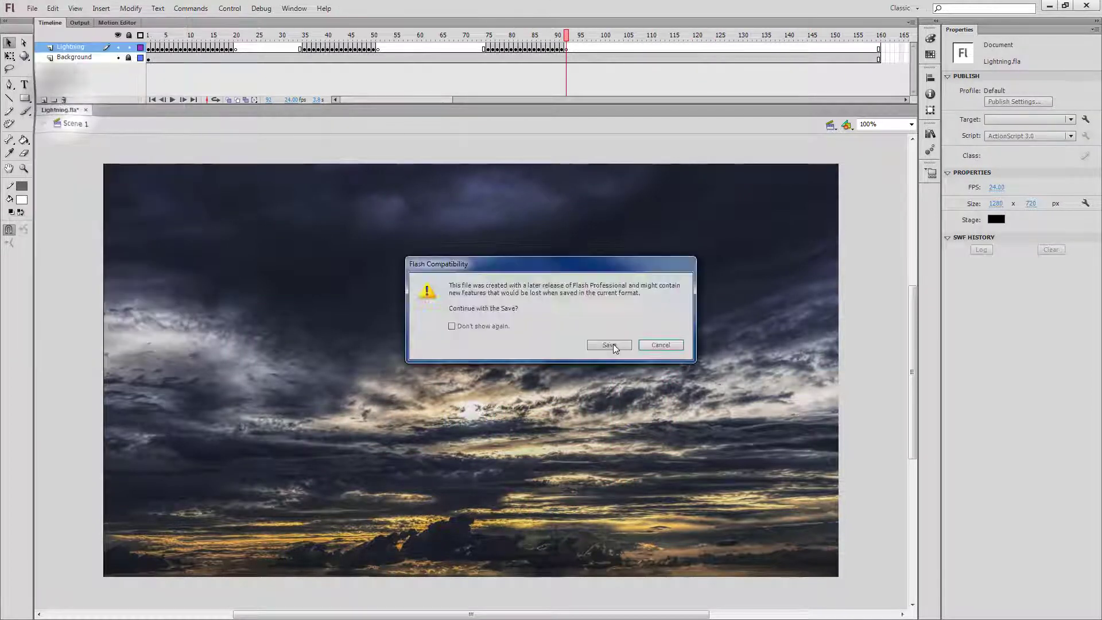
pyautogui.click(614, 344)
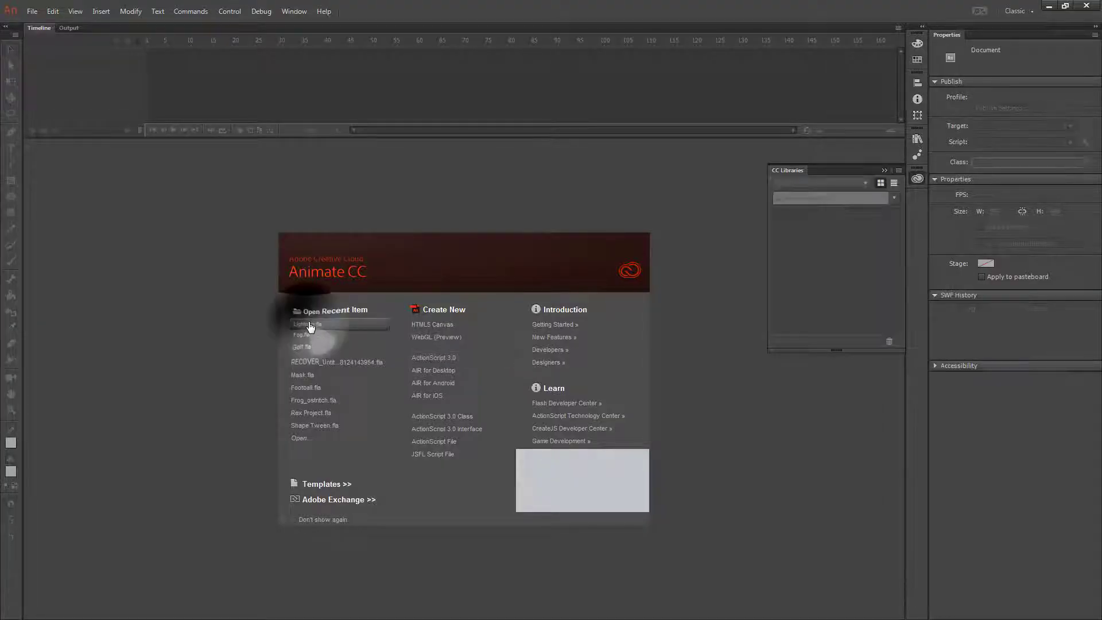
# Open Lightning.fla from Recent Items in Animate CC and lock the Lightning layer.
pyautogui.click(310, 319)
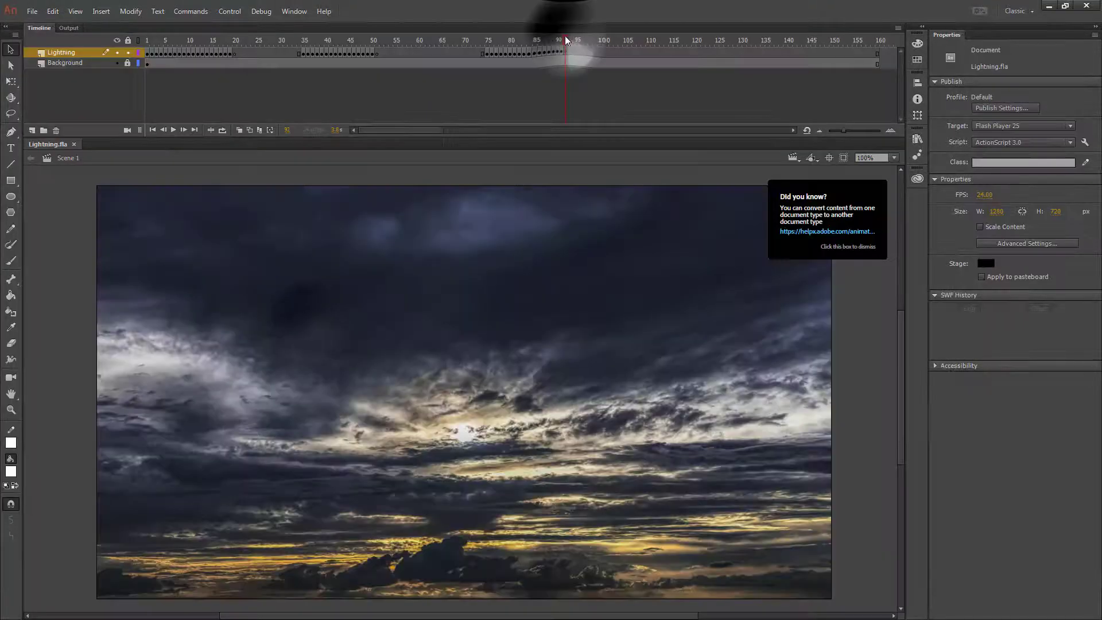
pyautogui.moveTo(565, 39); pyautogui.dragTo(419, 69)
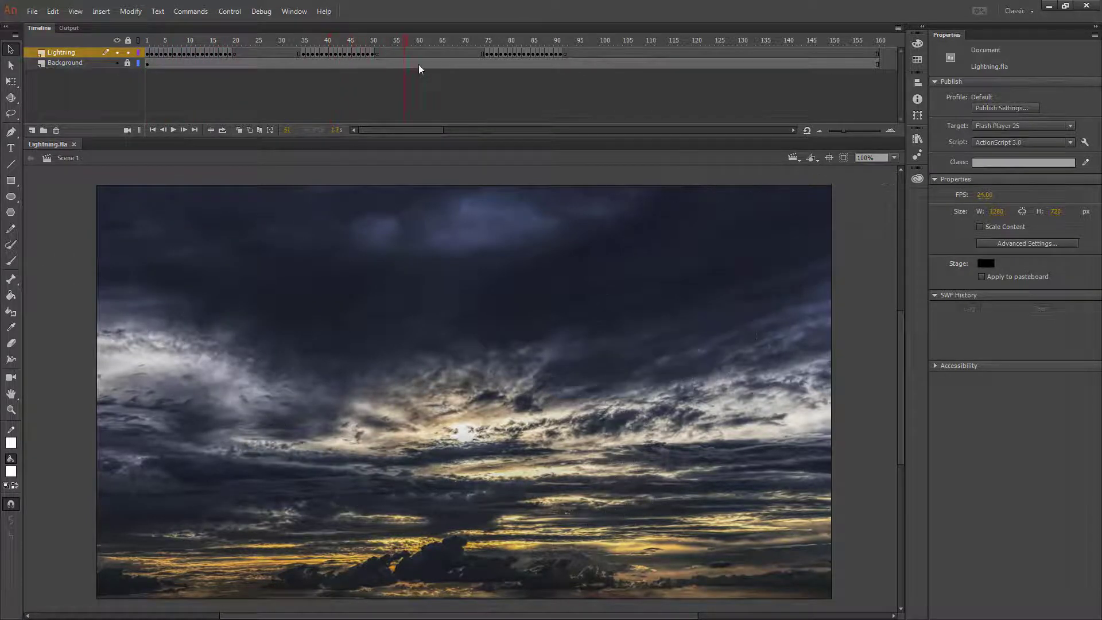
pyautogui.click(128, 54)
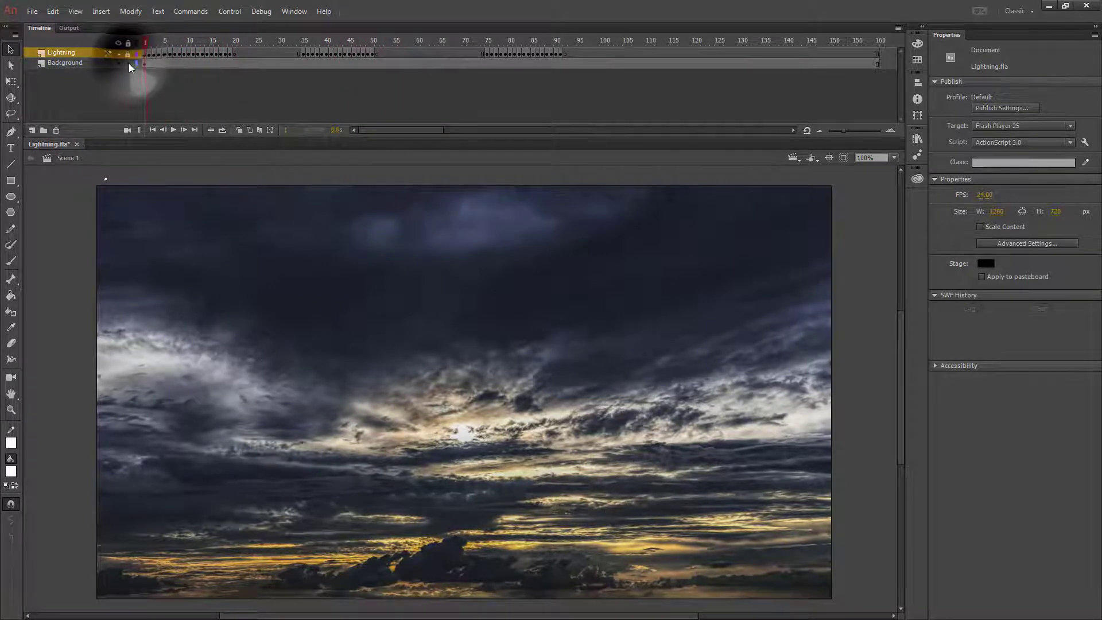
# Add Background keyframes across the first bolt's frames, starting at frame 1.
pyautogui.click(148, 63)
pyautogui.rightClick(153, 63)
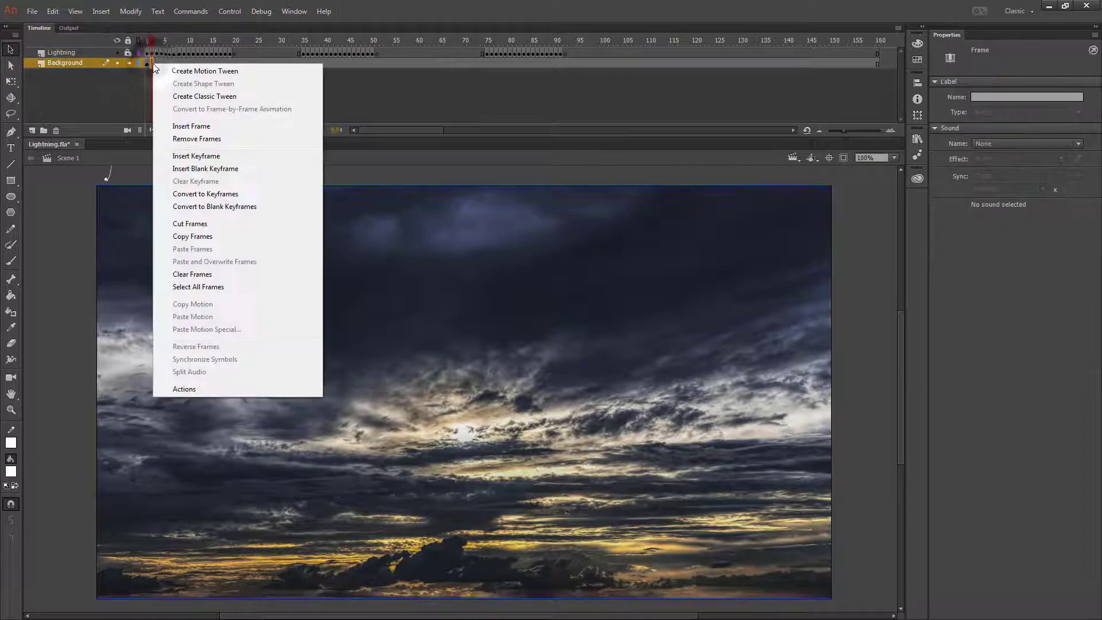
pyautogui.click(201, 156)
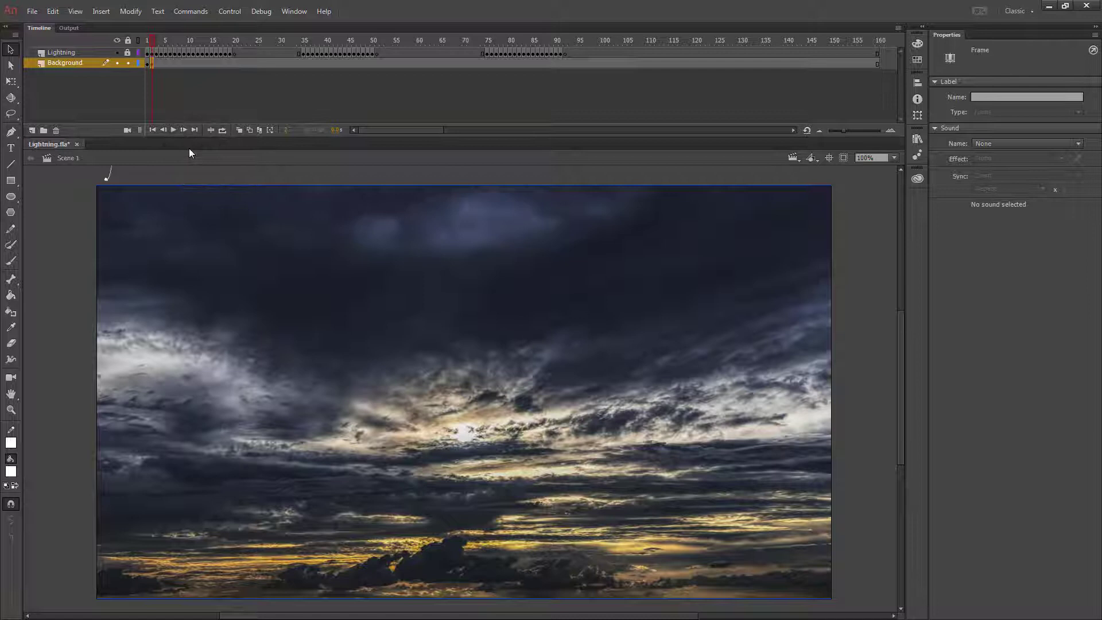
pyautogui.click(166, 63)
pyautogui.press('F5')
pyautogui.press('F5')
pyautogui.press('F5')
pyautogui.press('F5')
pyautogui.press('F5')
pyautogui.press('F5')
pyautogui.press('F5')
pyautogui.press('F5')
pyautogui.press('F5')
pyautogui.press('F5')
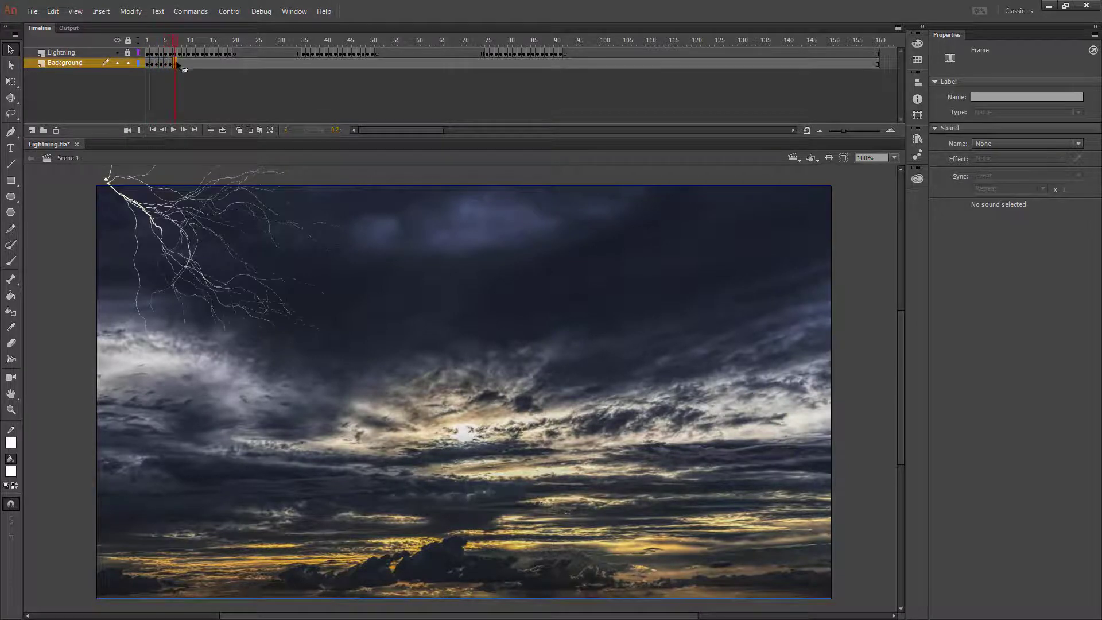
pyautogui.press('F5')
pyautogui.press('F5')
pyautogui.press('F5')
pyautogui.press('F5')
pyautogui.press('F5')
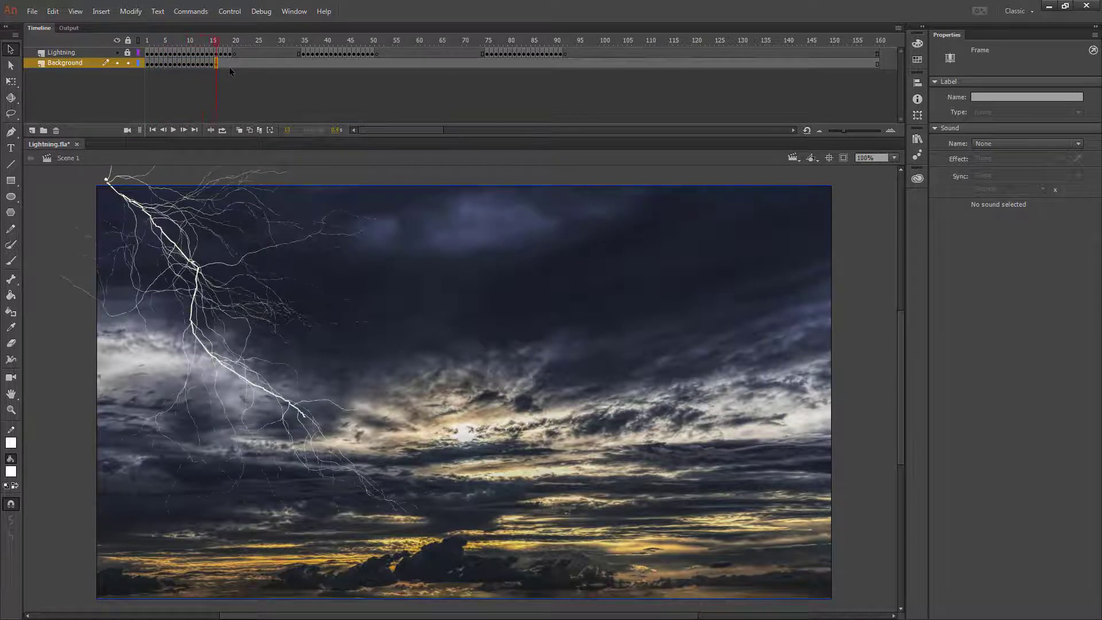
# Add Background keyframes across frames 35–42 and 75–90, then return to frame 1.
pyautogui.click(303, 61)
pyautogui.press('F5')
pyautogui.press('F5')
pyautogui.press('F5')
pyautogui.press('F5')
pyautogui.press('F5')
pyautogui.press('F5')
pyautogui.press('F5')
pyautogui.press('F5')
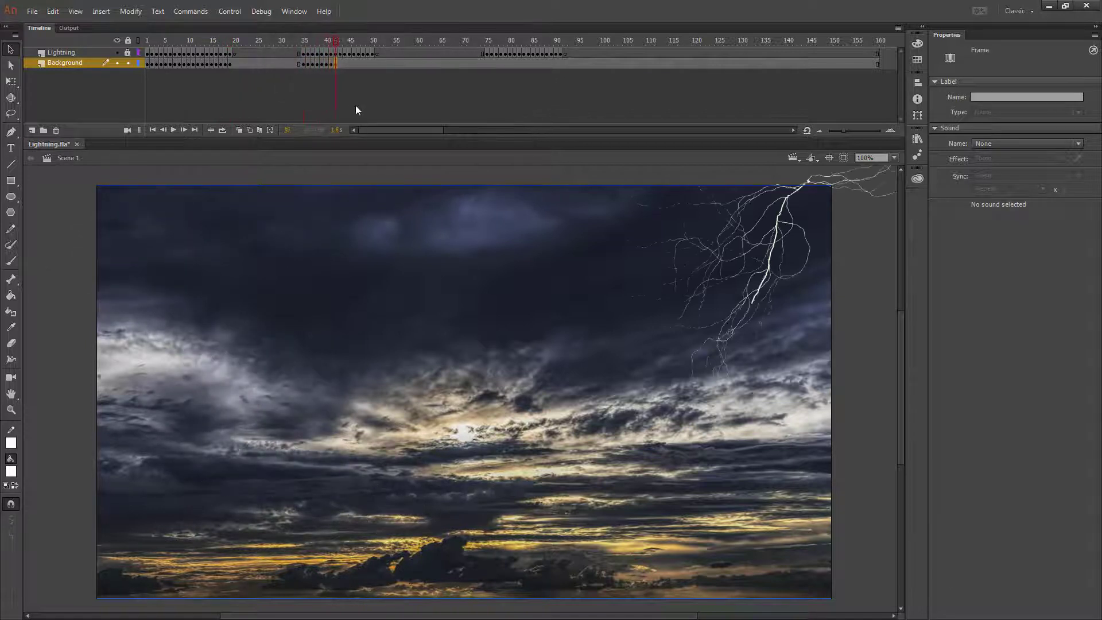
pyautogui.click(485, 63)
pyautogui.press('F5')
pyautogui.press('F5')
pyautogui.press('F5')
pyautogui.press('F5')
pyautogui.press('F5')
pyautogui.press('F5')
pyautogui.press('F5')
pyautogui.press('F5')
pyautogui.press('F5')
pyautogui.press('F5')
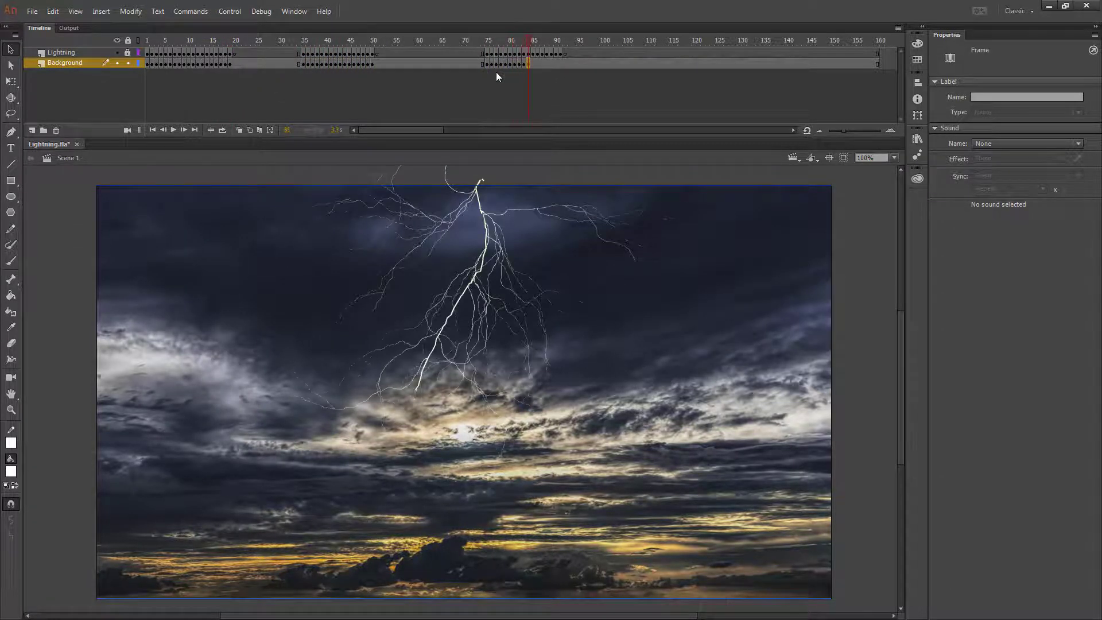
pyautogui.press('F5')
pyautogui.press('F5')
pyautogui.press('F5')
pyautogui.press('F5')
pyautogui.press('F5')
pyautogui.hotkey('shift', ',')
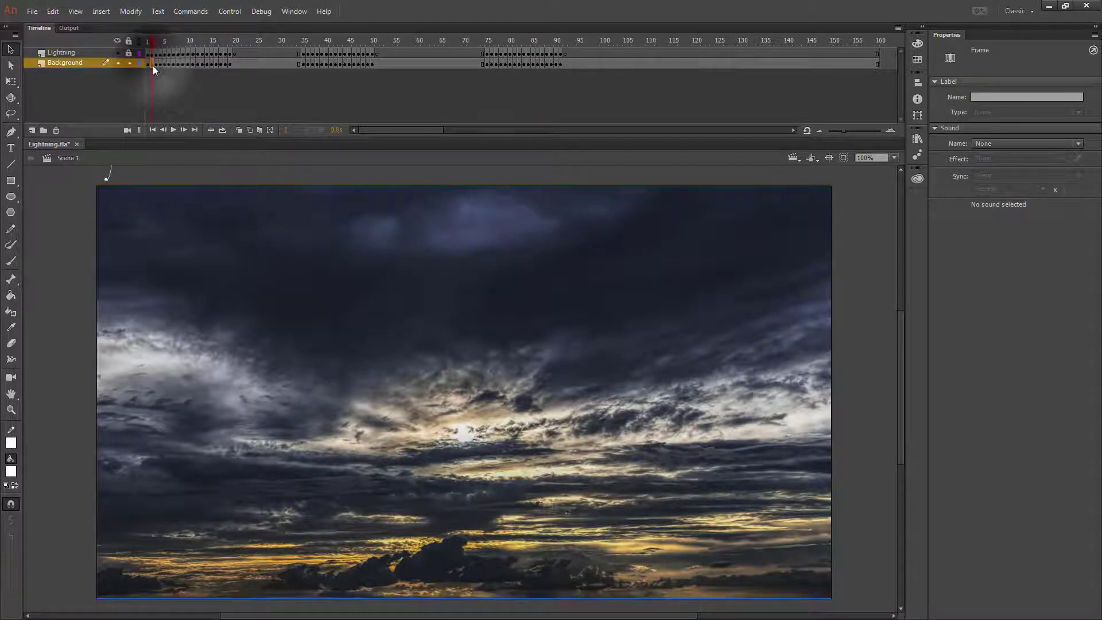
# Convert the sky image on the stage into a movie clip symbol named 'background'.
pyautogui.click(373, 295)
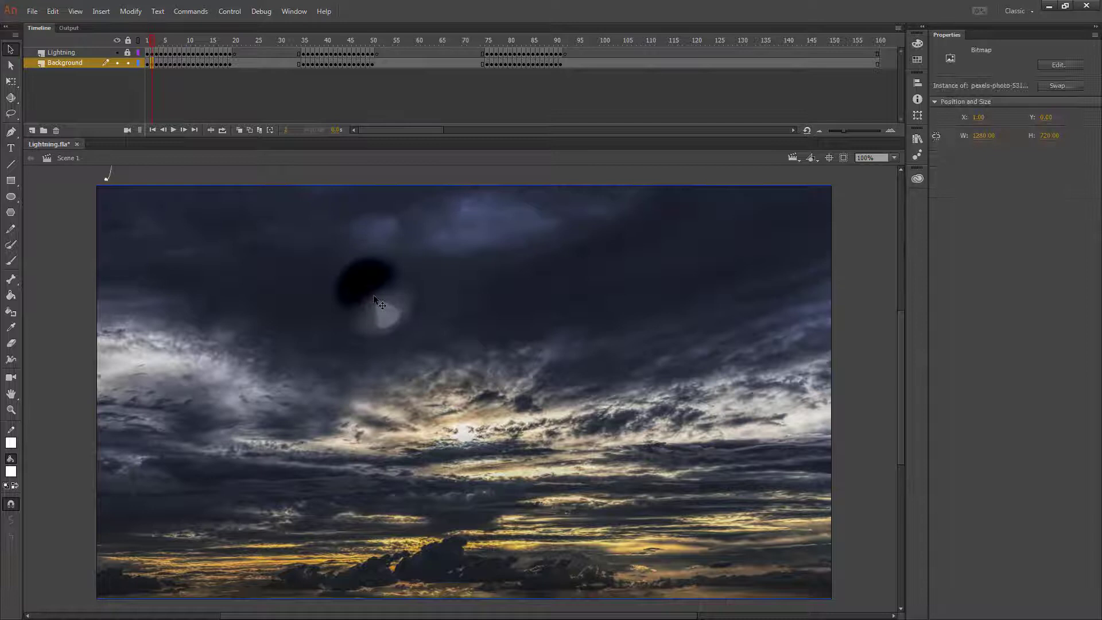
pyautogui.rightClick(373, 295)
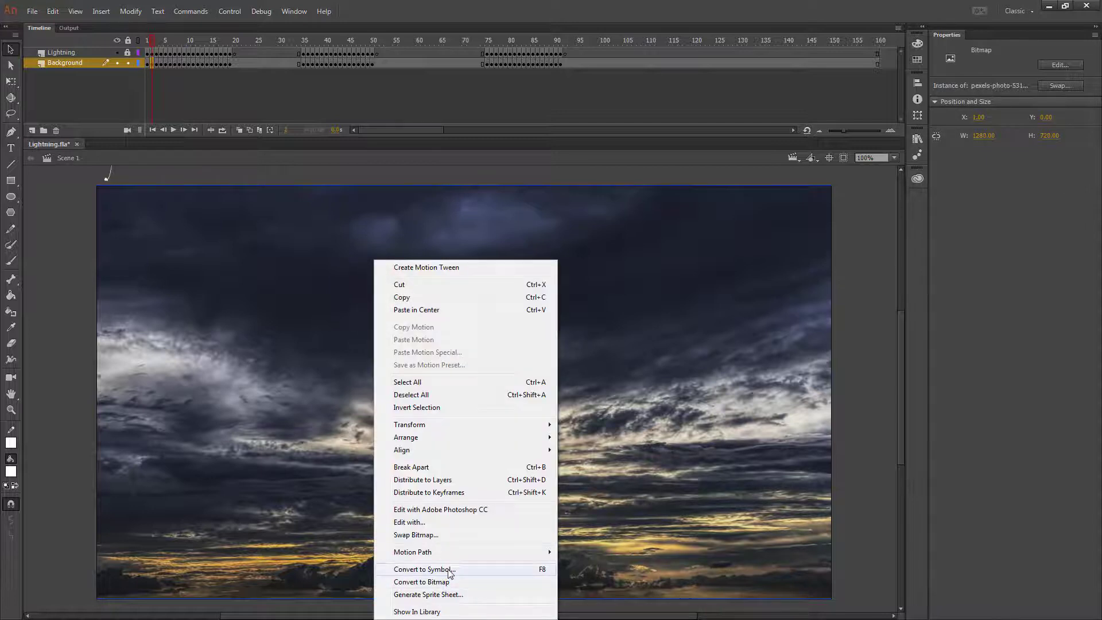
pyautogui.click(425, 569)
pyautogui.write('backgroun')
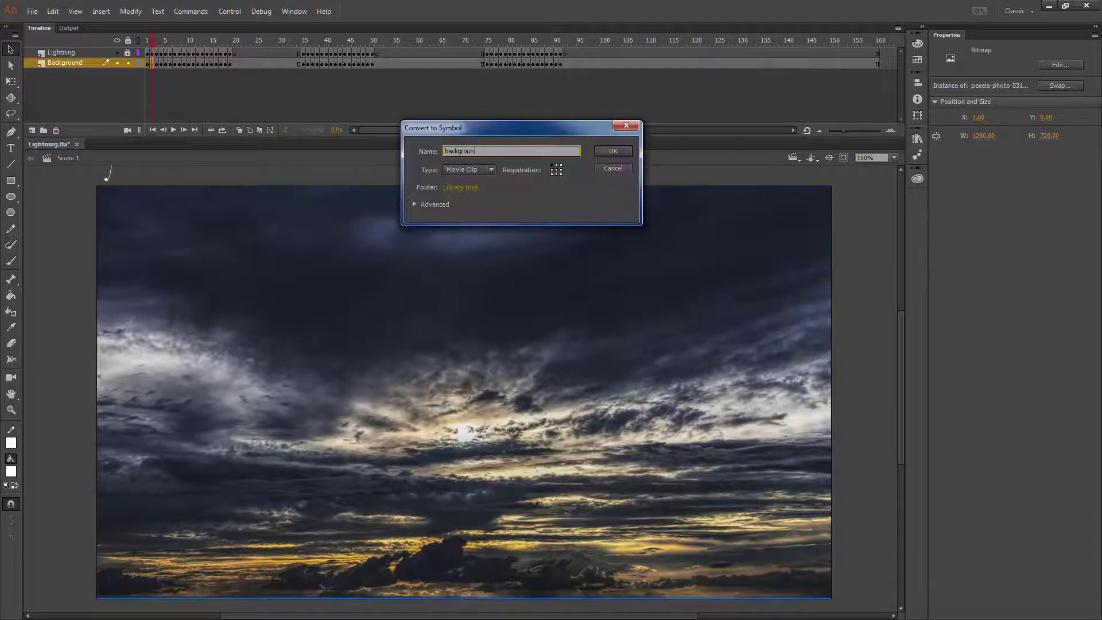
pyautogui.write('d')
pyautogui.press('Return')
# Add an Adjust Color filter to the sky clip with Brightness 100.
pyautogui.click(943, 218)
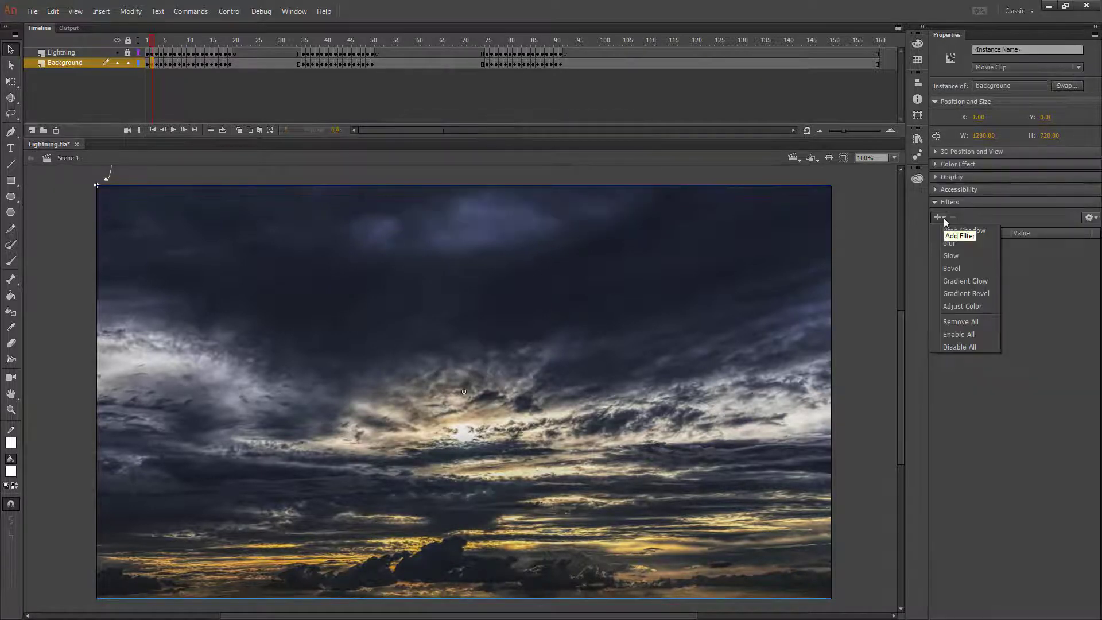
pyautogui.click(986, 306)
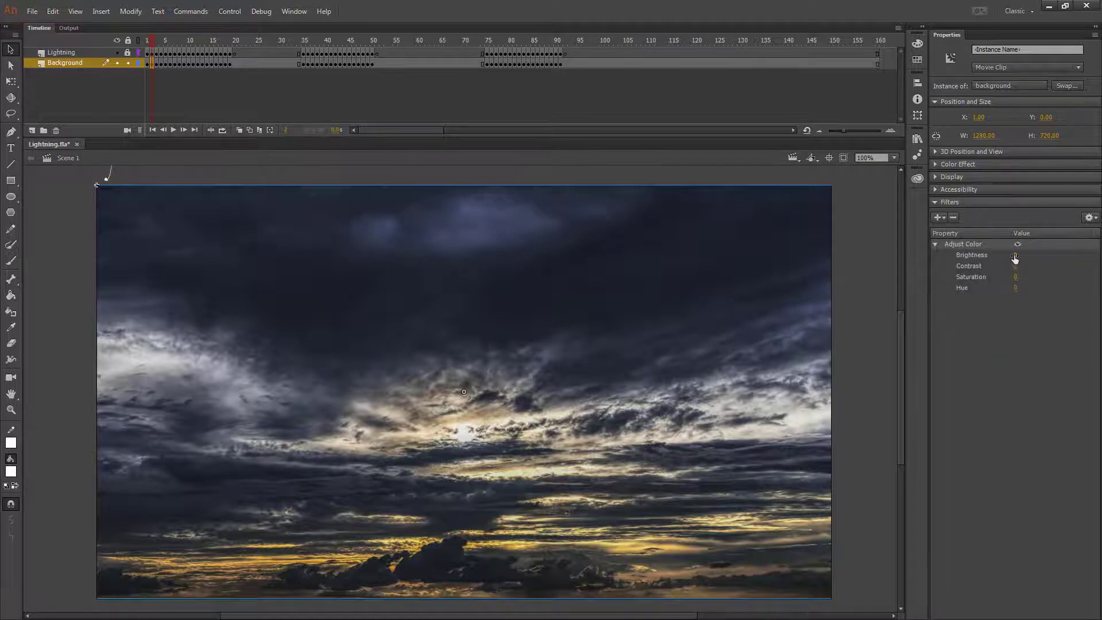
pyautogui.moveTo(1015, 259); pyautogui.dragTo(1098, 275)
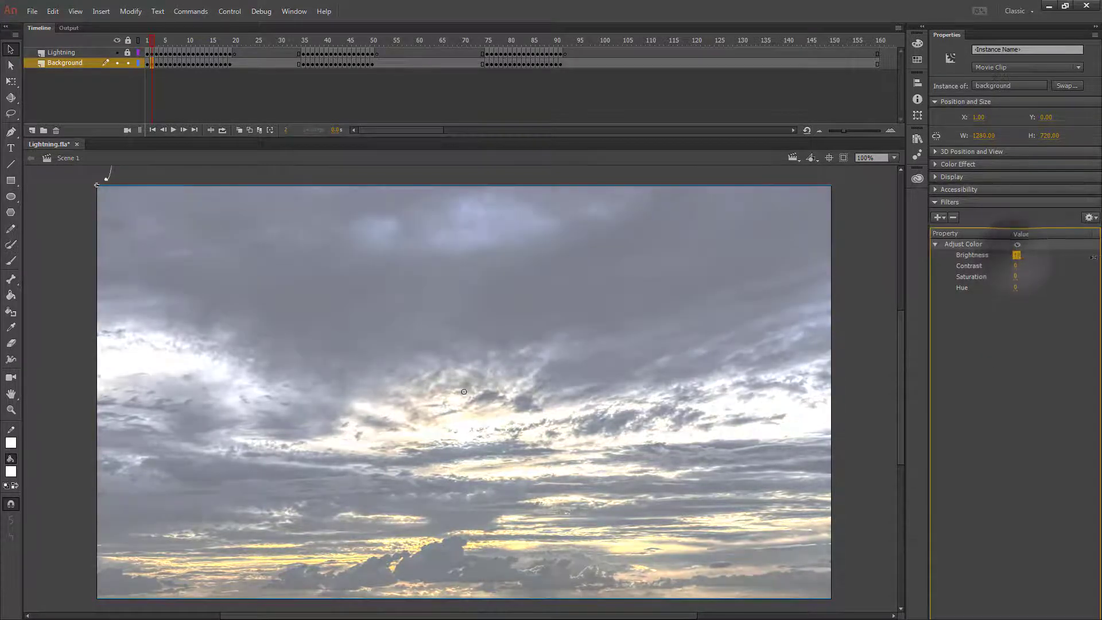
# Copy the bright sky frame and paste it into Background frames 5 and 6.
pyautogui.rightClick(154, 63)
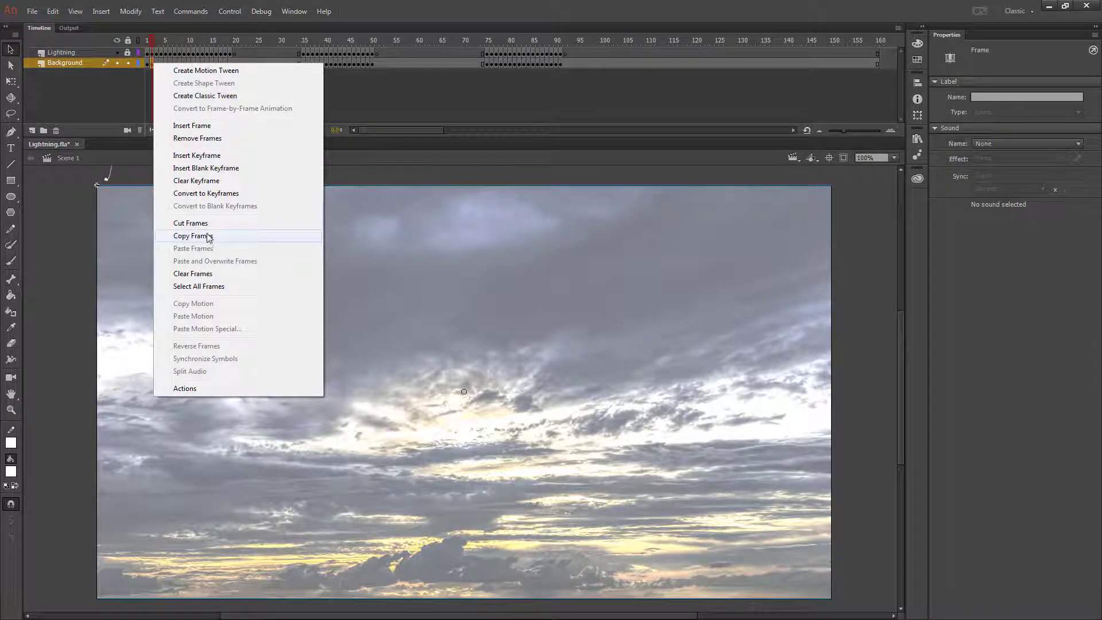
pyautogui.click(208, 238)
pyautogui.click(162, 63)
pyautogui.rightClick(161, 64)
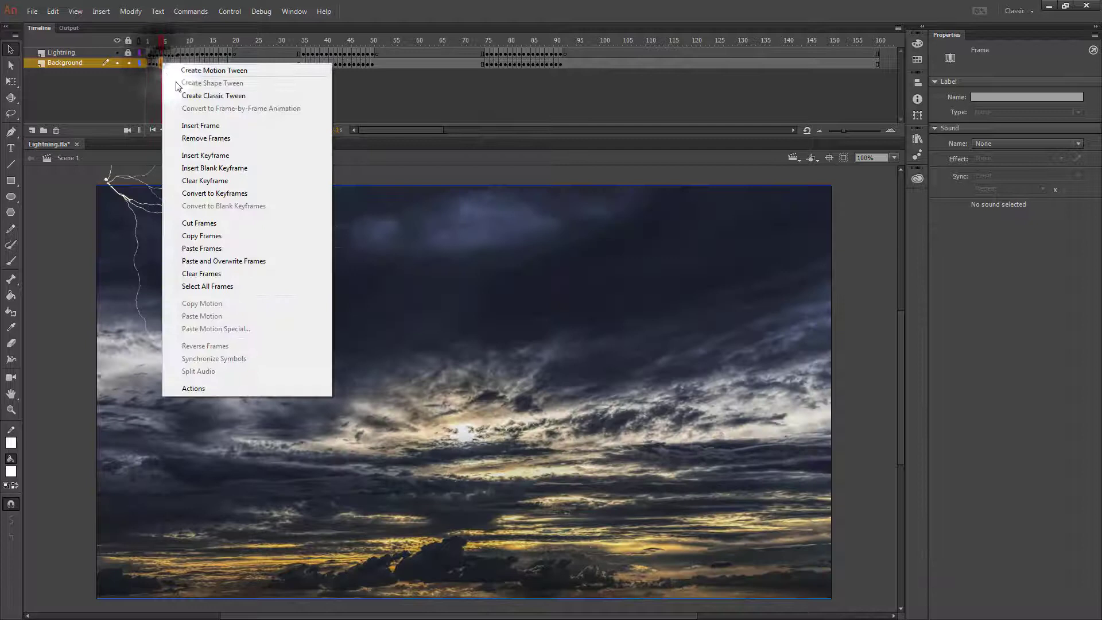
pyautogui.click(215, 249)
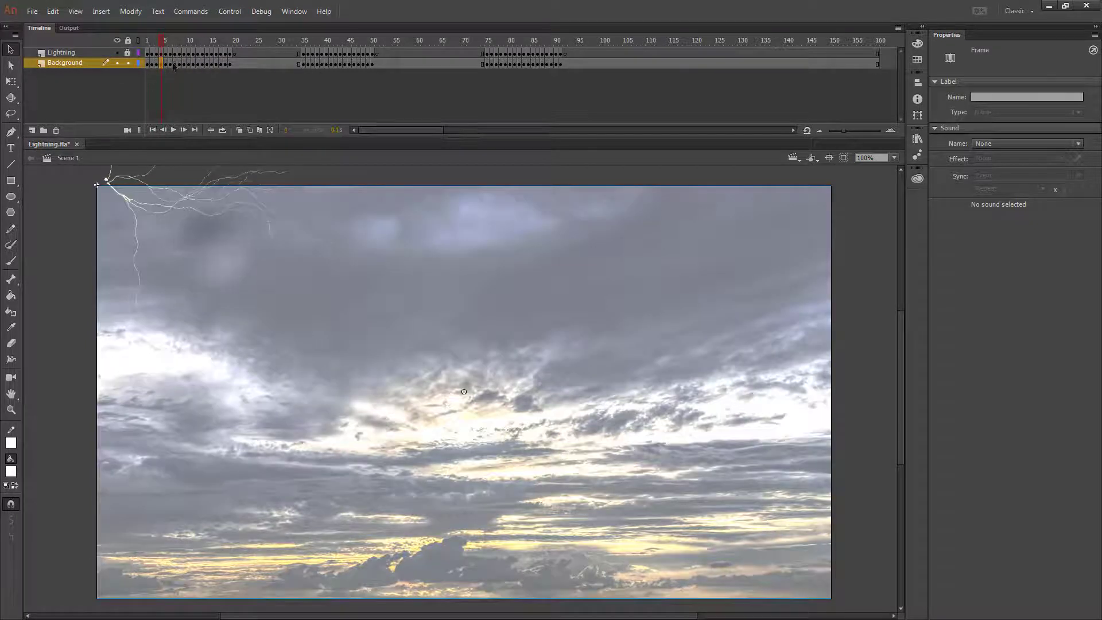
pyautogui.click(171, 63)
pyautogui.rightClick(171, 64)
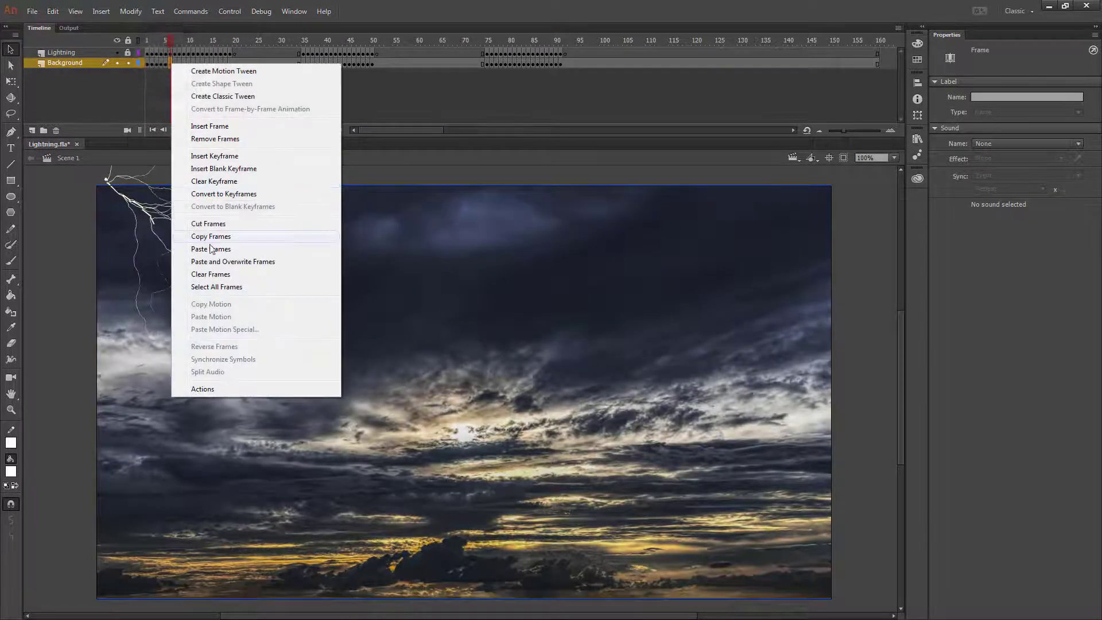
pyautogui.click(217, 251)
# Paste the bright sky frame into Background frame 10, the following frame, and frames 14 and 15.
pyautogui.click(181, 65)
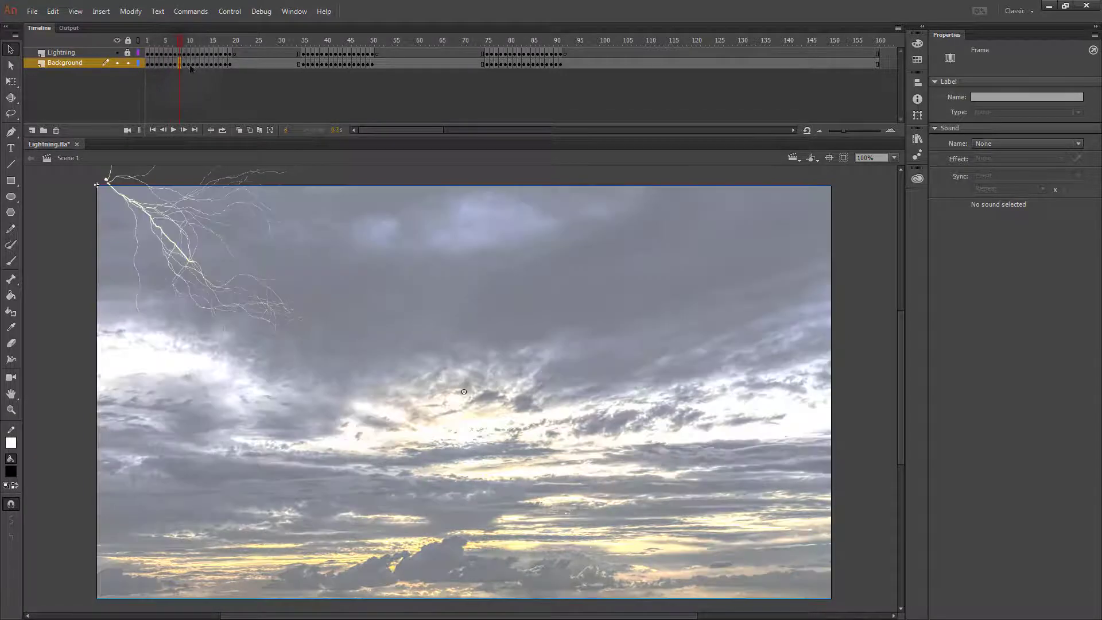
pyautogui.click(191, 65)
pyautogui.rightClick(191, 63)
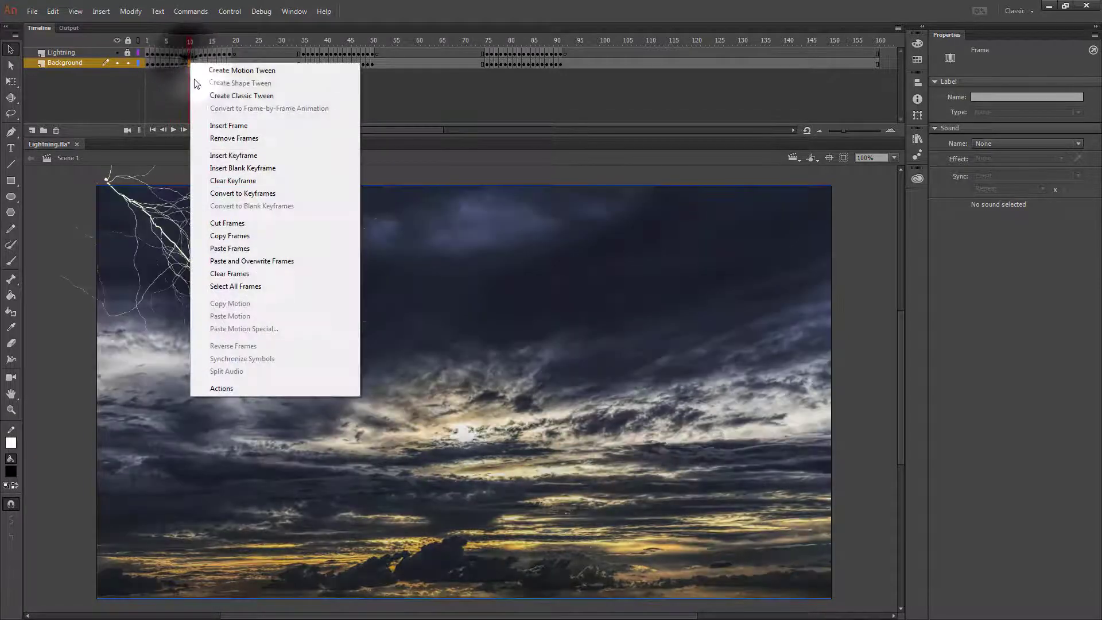
pyautogui.click(219, 249)
pyautogui.rightClick(197, 65)
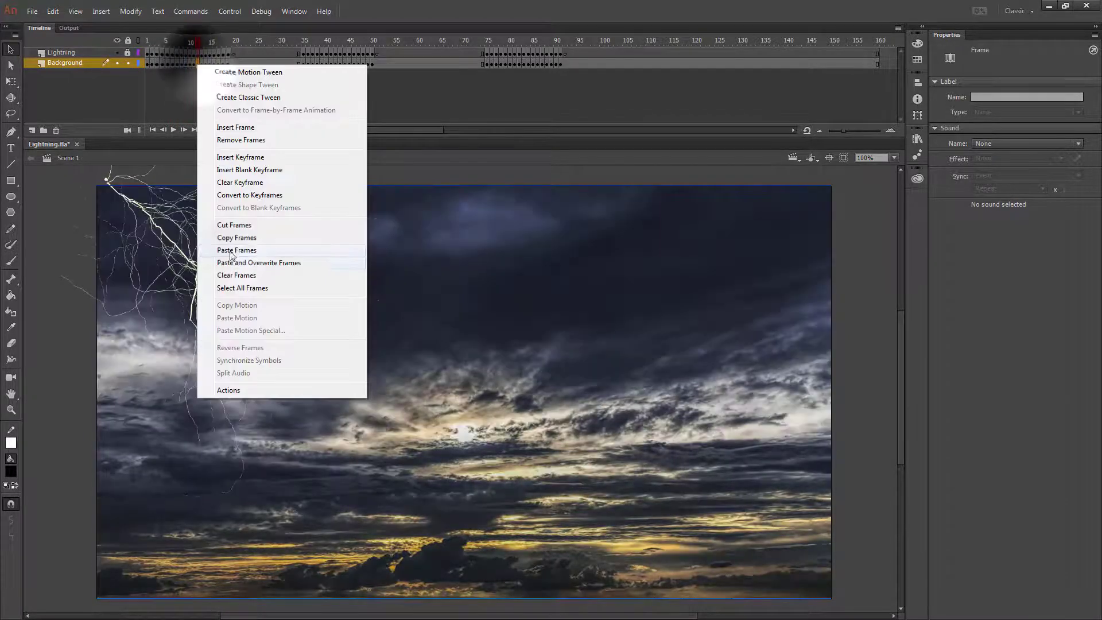
pyautogui.click(248, 249)
pyautogui.rightClick(207, 65)
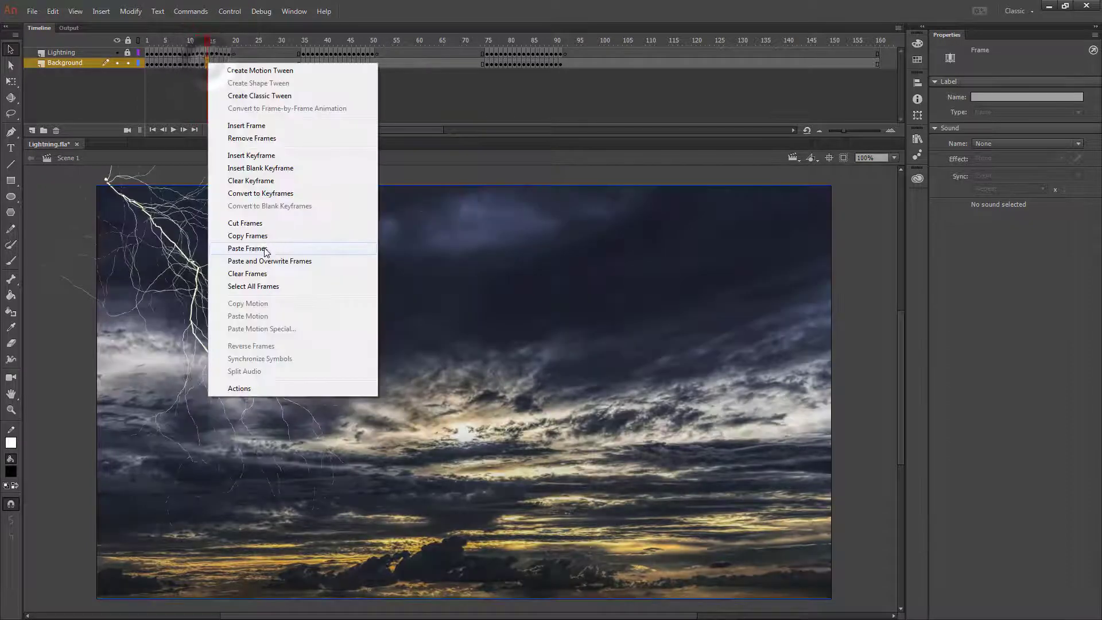
pyautogui.click(266, 249)
pyautogui.rightClick(217, 65)
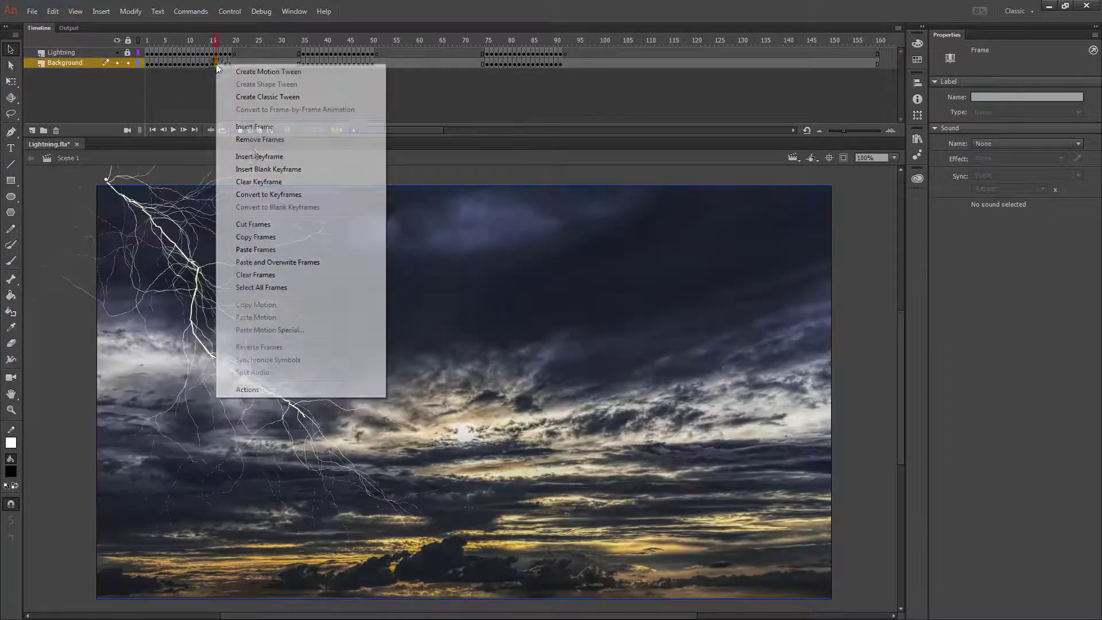
pyautogui.click(263, 249)
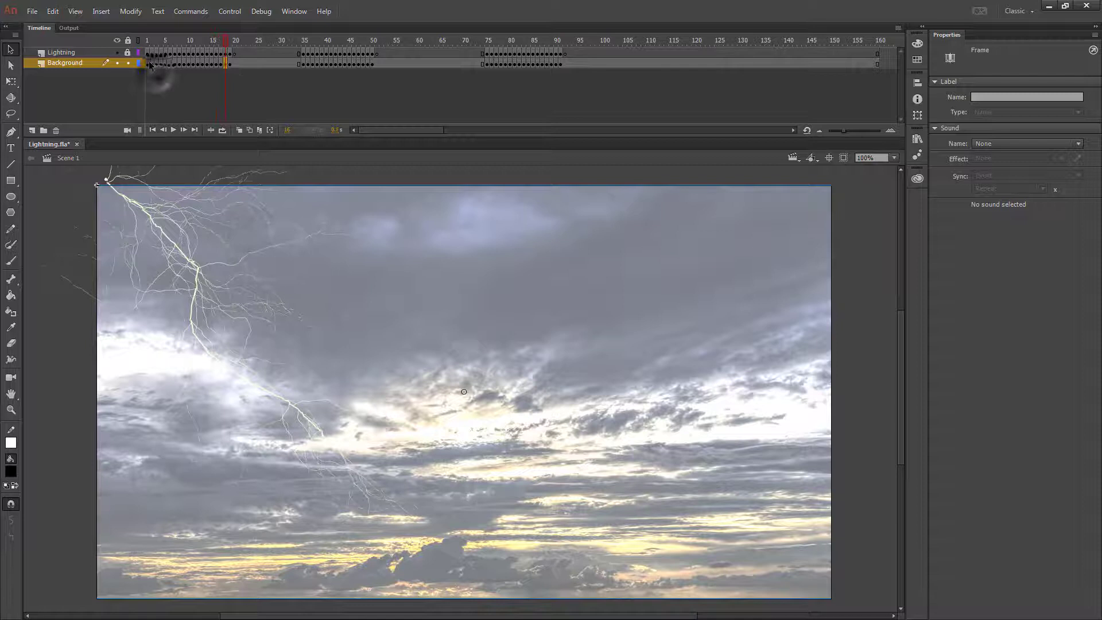
pyautogui.moveTo(148, 64); pyautogui.dragTo(235, 64)
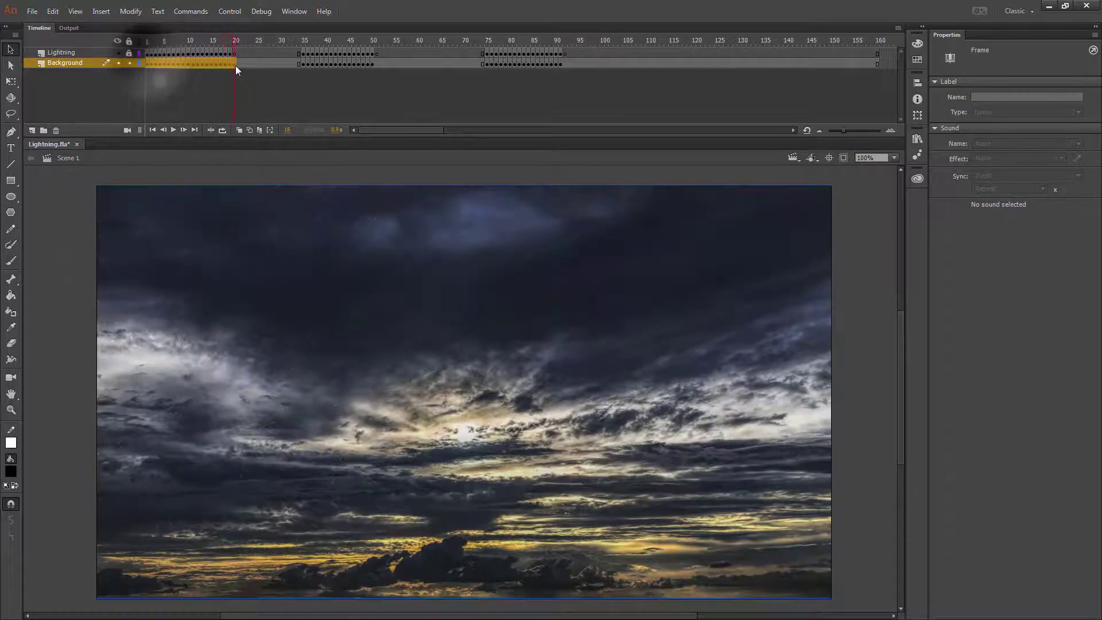
# Copy Background frames 1–19 and paste-overwrite them starting at frame 35.
pyautogui.rightClick(172, 64)
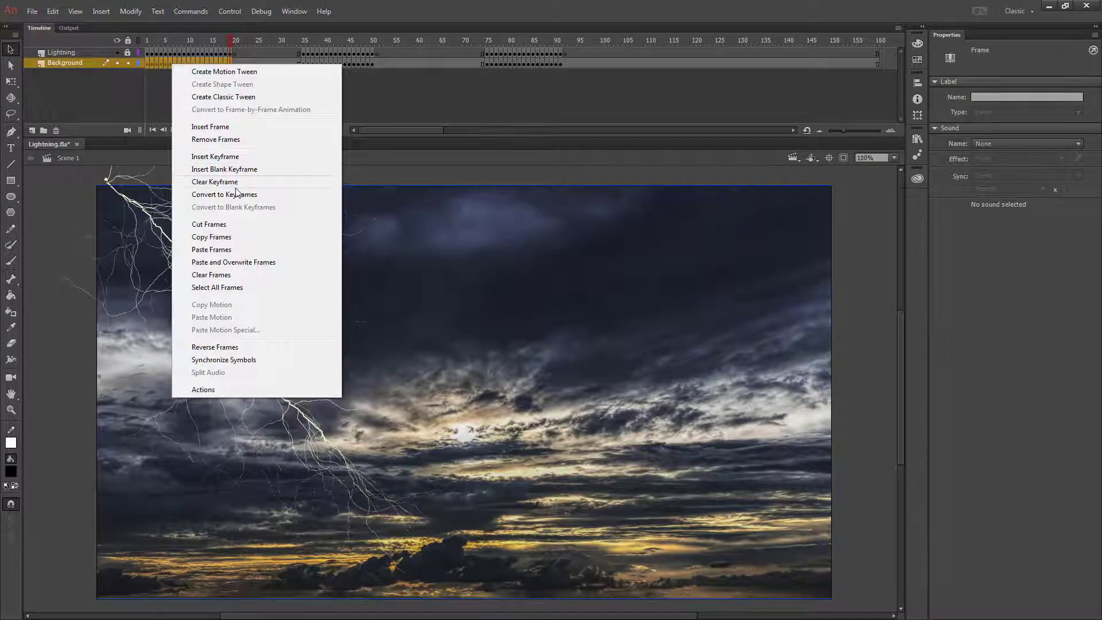
pyautogui.click(229, 238)
pyautogui.click(303, 64)
pyautogui.rightClick(304, 64)
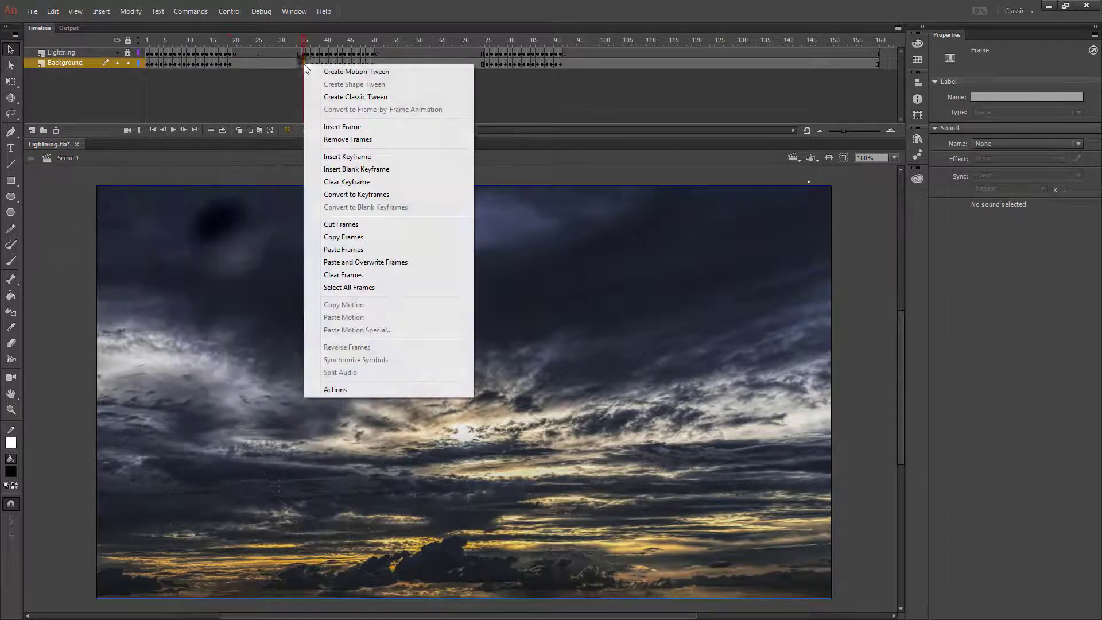
pyautogui.click(373, 262)
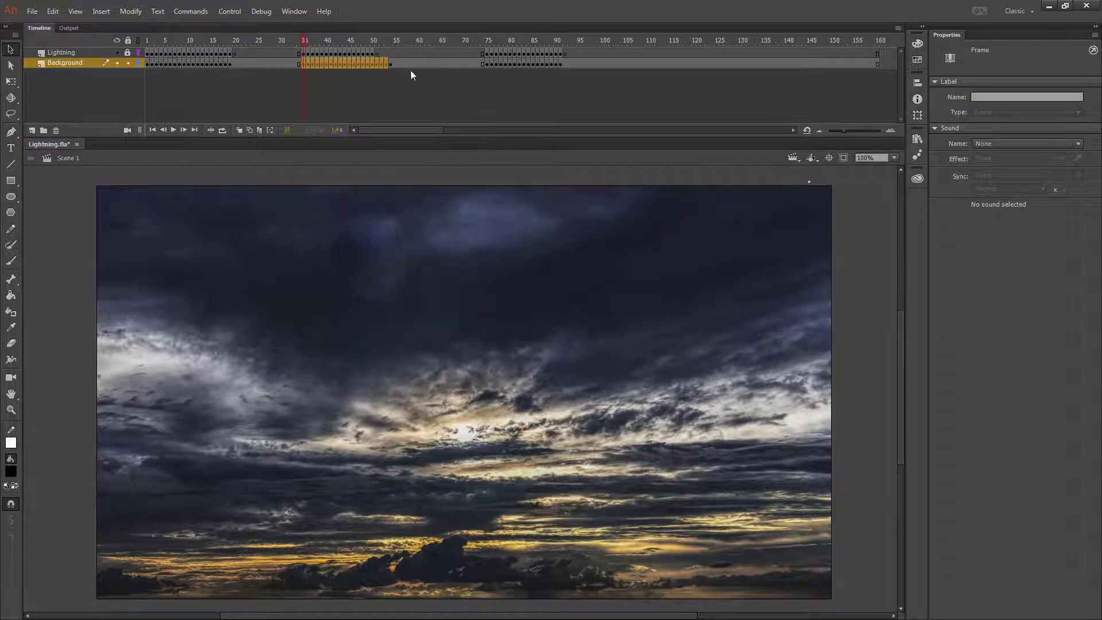
# Clear the extra Background keyframes after the second strike, around frames 49–51.
pyautogui.moveTo(405, 64); pyautogui.dragTo(378, 67)
pyautogui.rightClick(377, 64)
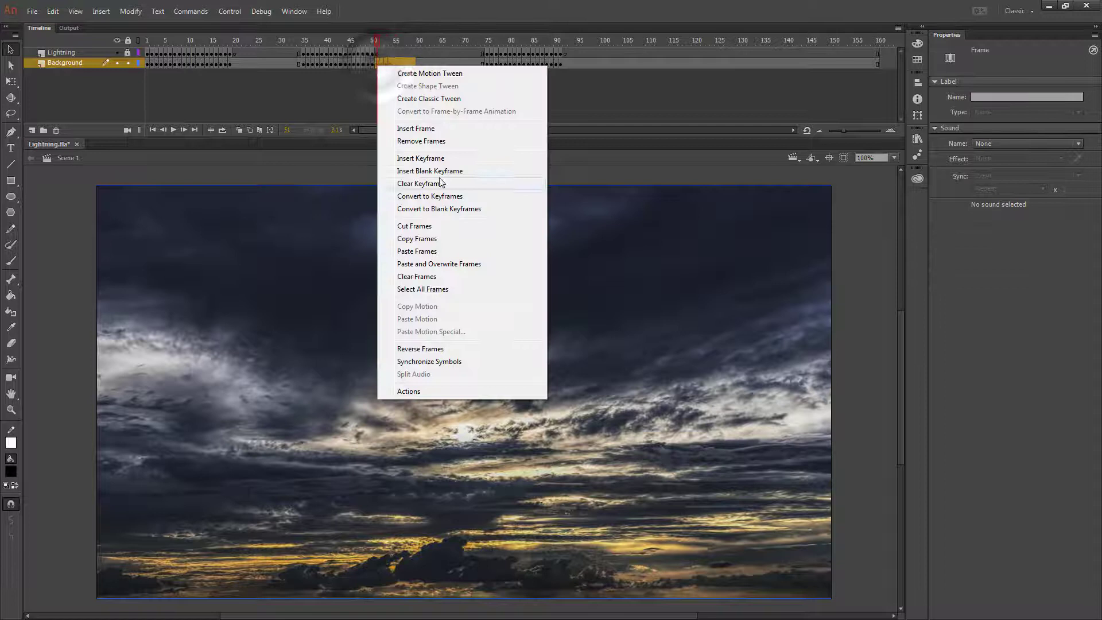
pyautogui.click(440, 184)
pyautogui.click(372, 63)
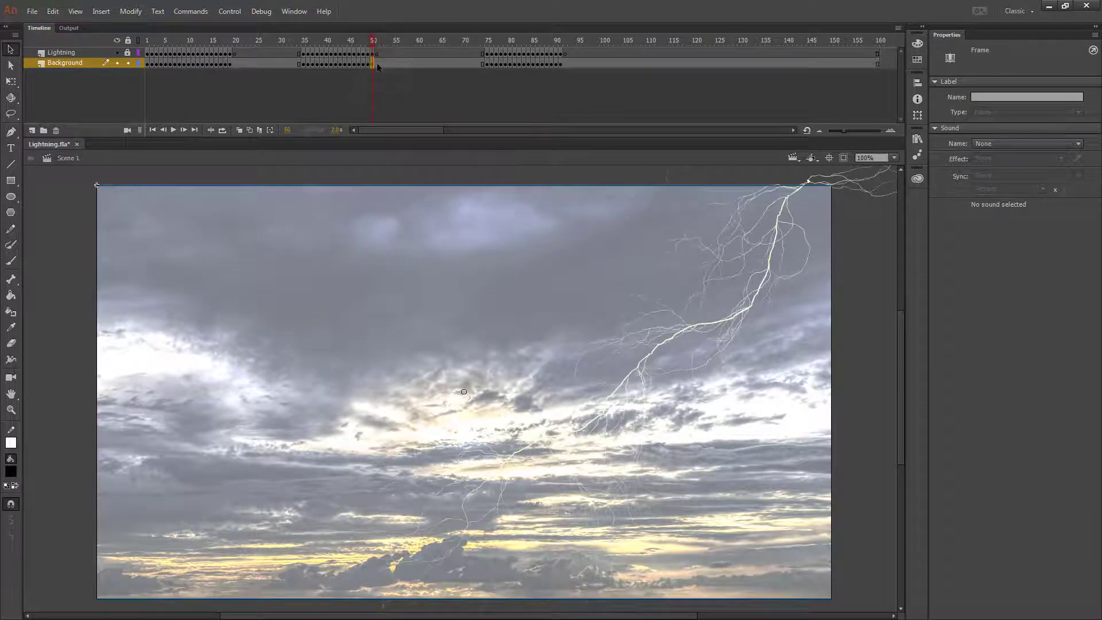
pyautogui.click(377, 64)
pyautogui.click(368, 64)
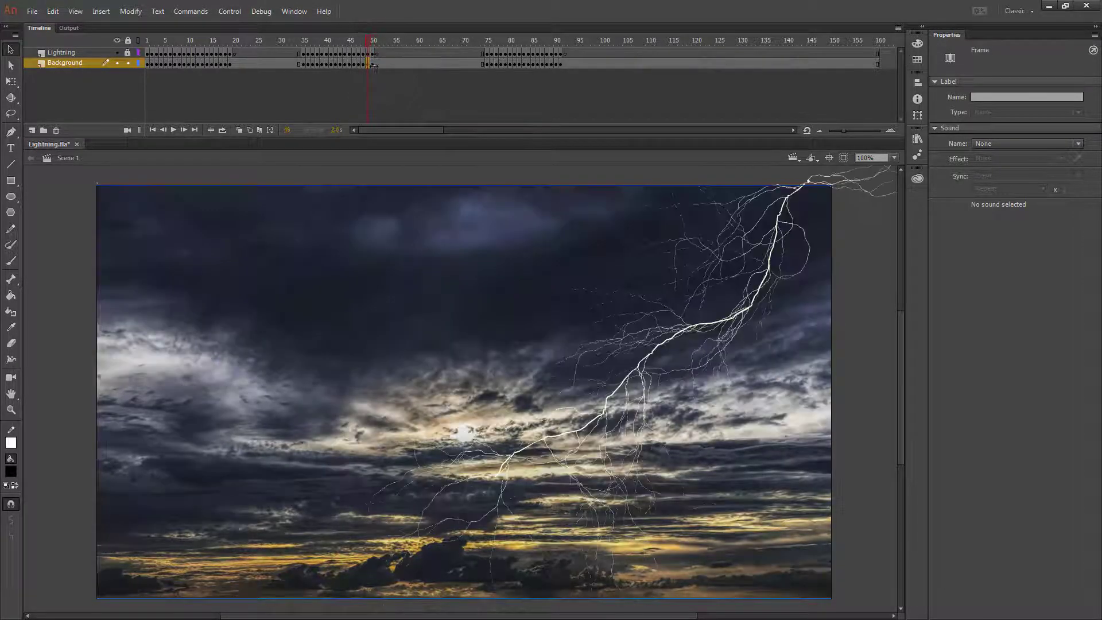
pyautogui.rightClick(367, 64)
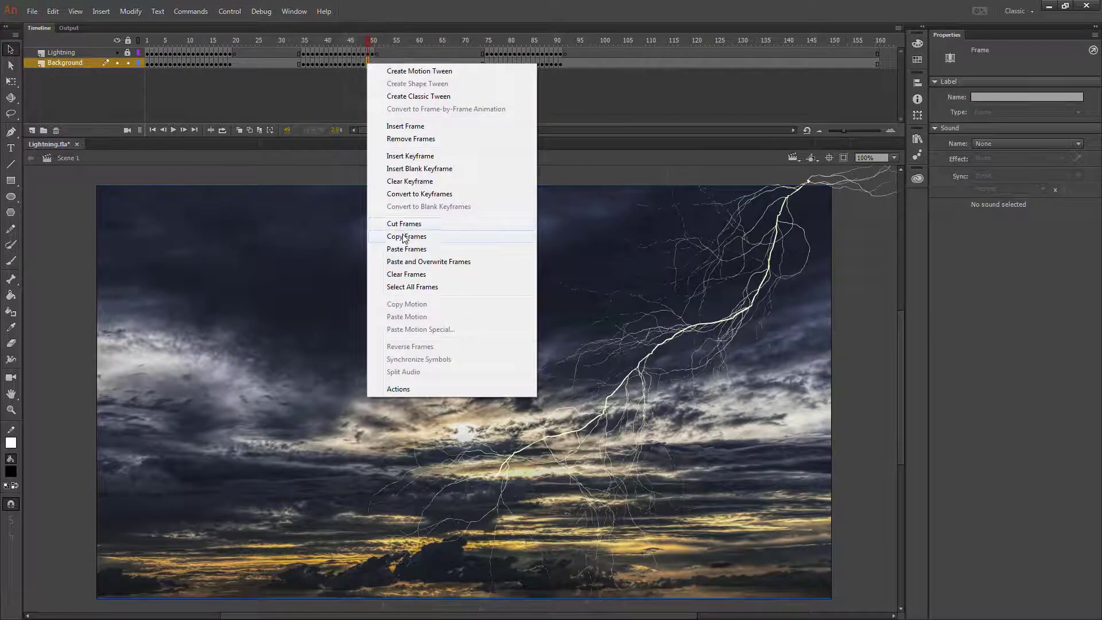
pyautogui.click(385, 232)
pyautogui.rightClick(379, 62)
pyautogui.click(402, 233)
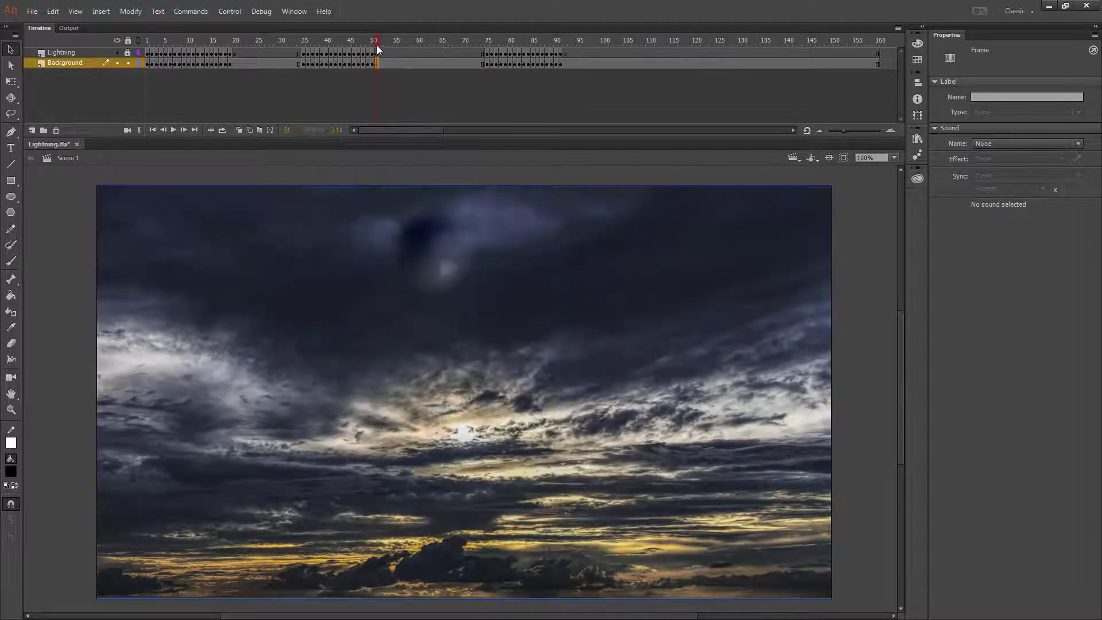
pyautogui.click(379, 55)
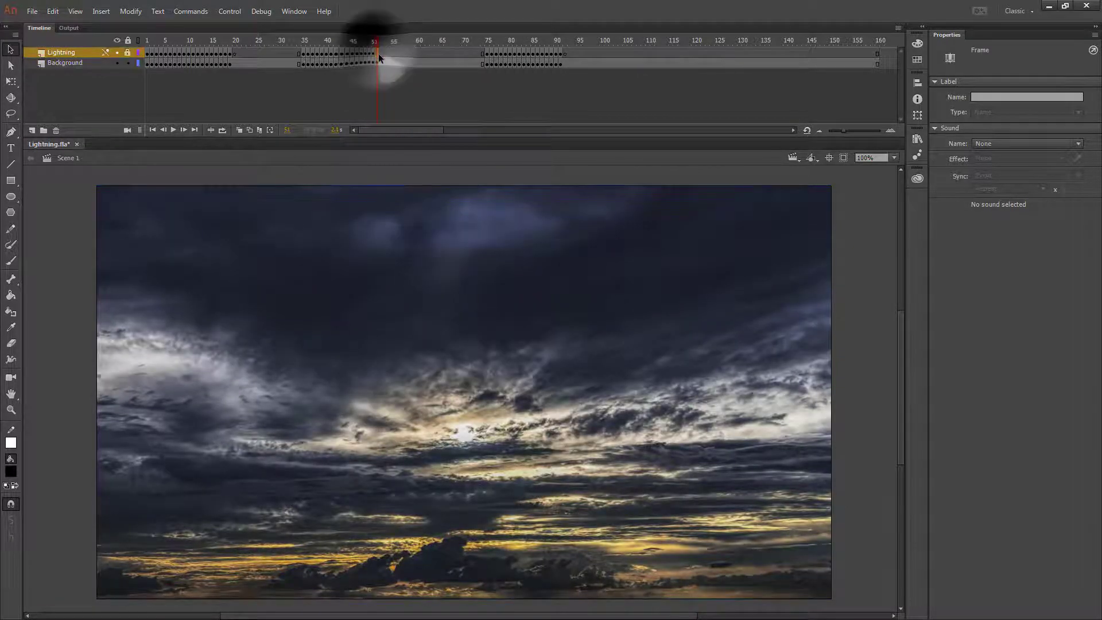
# Copy Background frames 1–19 again and paste-overwrite them starting at frame 75.
pyautogui.click(229, 63)
pyautogui.doubleClick(229, 63)
pyautogui.rightClick(222, 61)
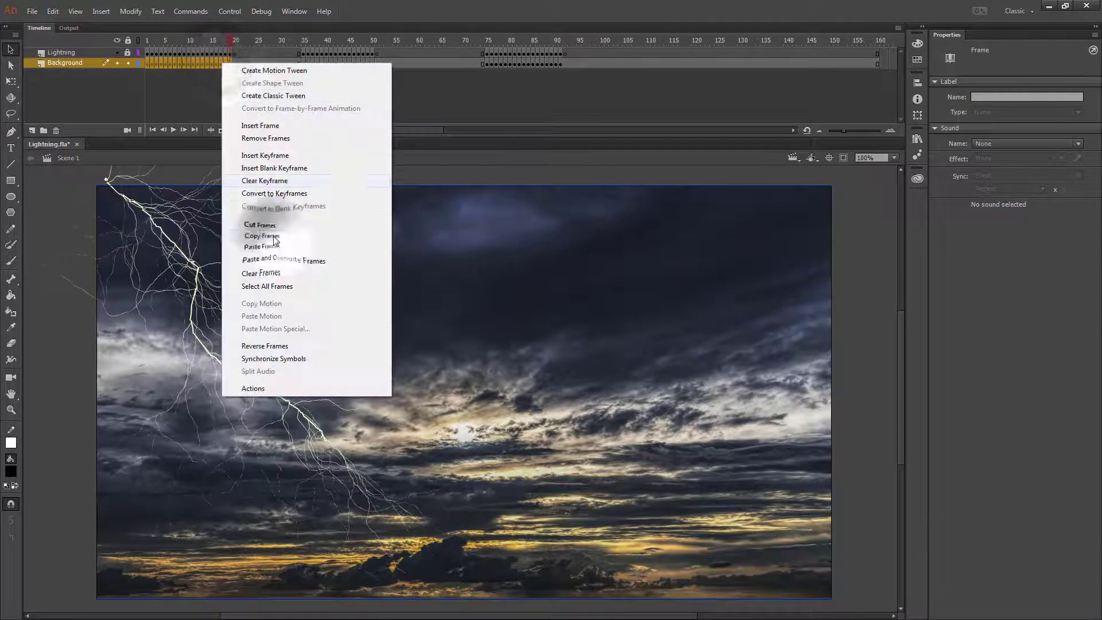
pyautogui.click(269, 233)
pyautogui.rightClick(487, 64)
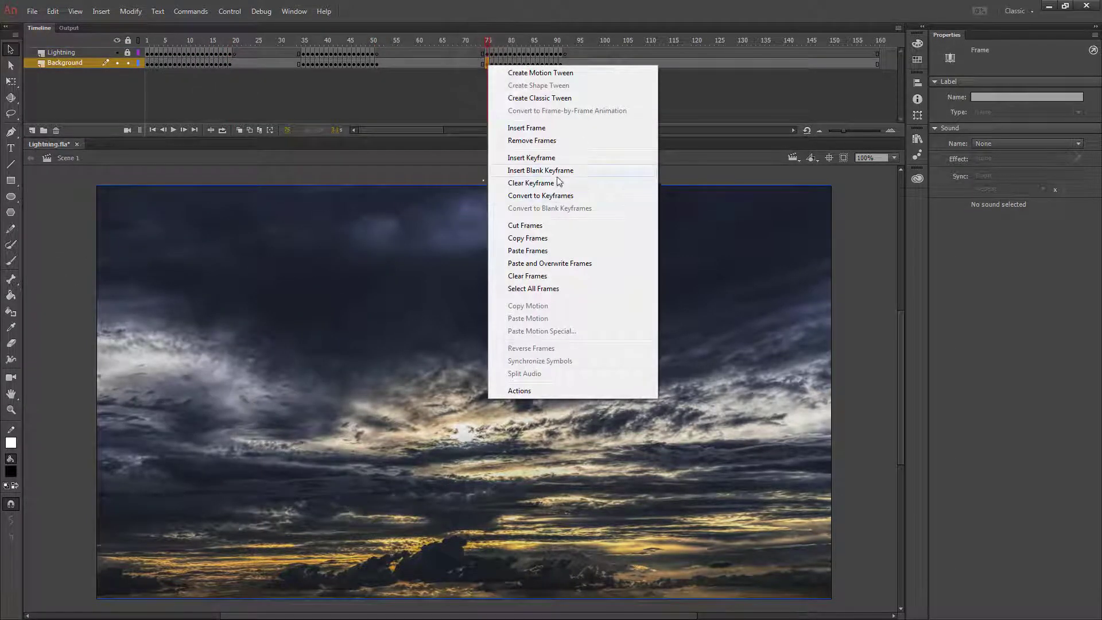
pyautogui.click(586, 265)
# Clear the extra keyframes at Background frame 92 and scrub to preview the flashes.
pyautogui.click(570, 64)
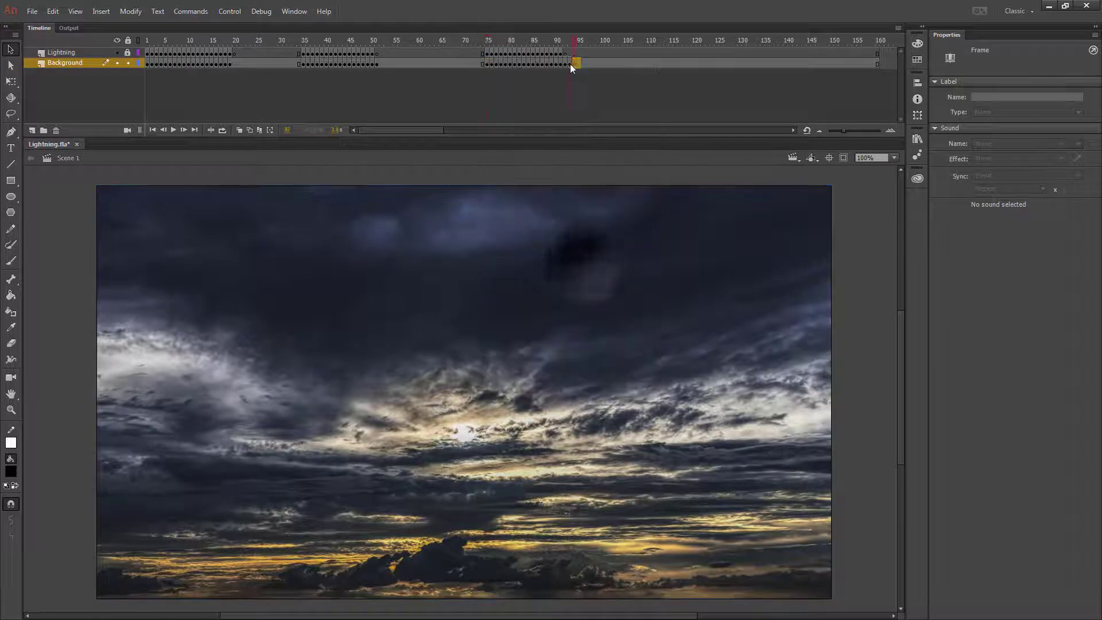
pyautogui.rightClick(567, 64)
pyautogui.click(626, 181)
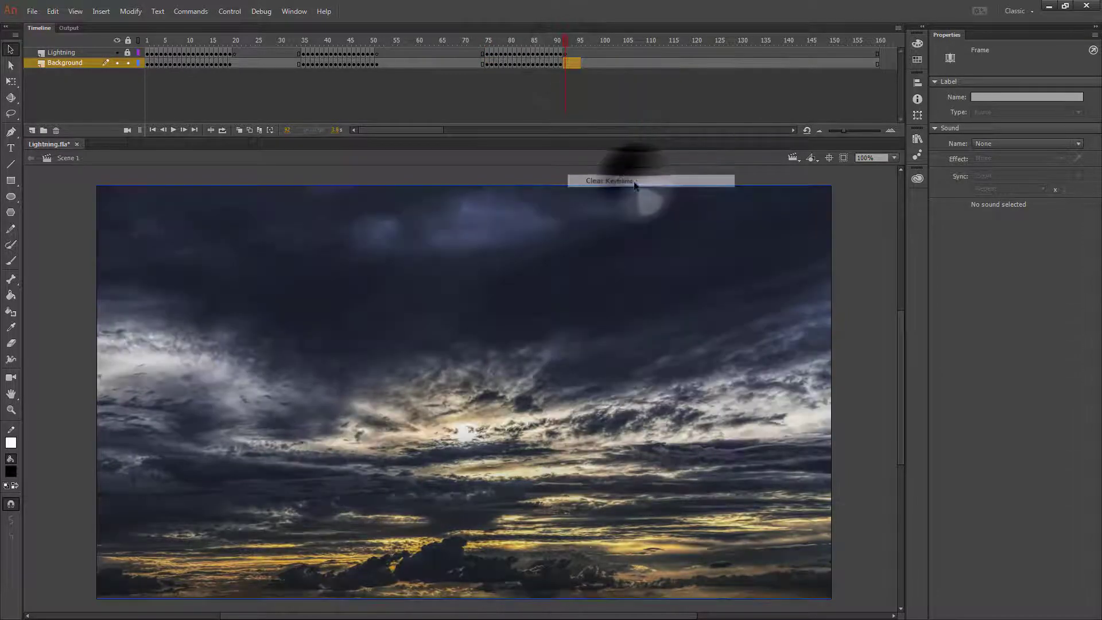
pyautogui.moveTo(564, 46); pyautogui.dragTo(882, 49)
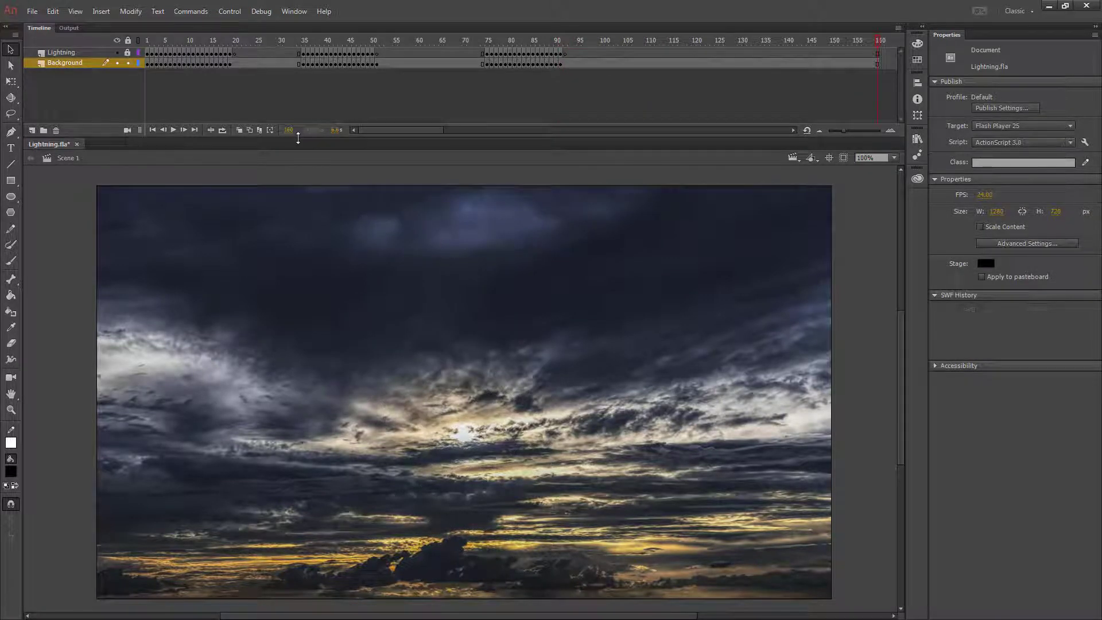
# Test-play the movie with Ctrl+Enter and move the Lightning.swf preview window aside.
pyautogui.hotkey('ctrl', 'Return')
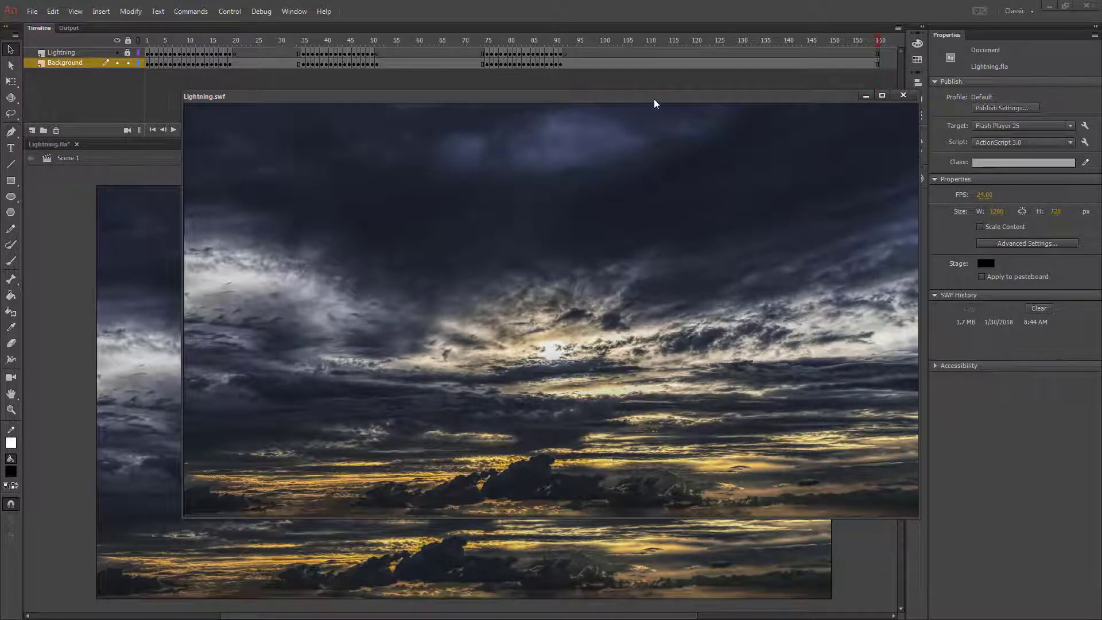
pyautogui.moveTo(655, 103); pyautogui.dragTo(554, 99)
# Create a new HTML5 Canvas document, Untitled-1.
pyautogui.hotkey('ctrl', 'w')
pyautogui.click(32, 11)
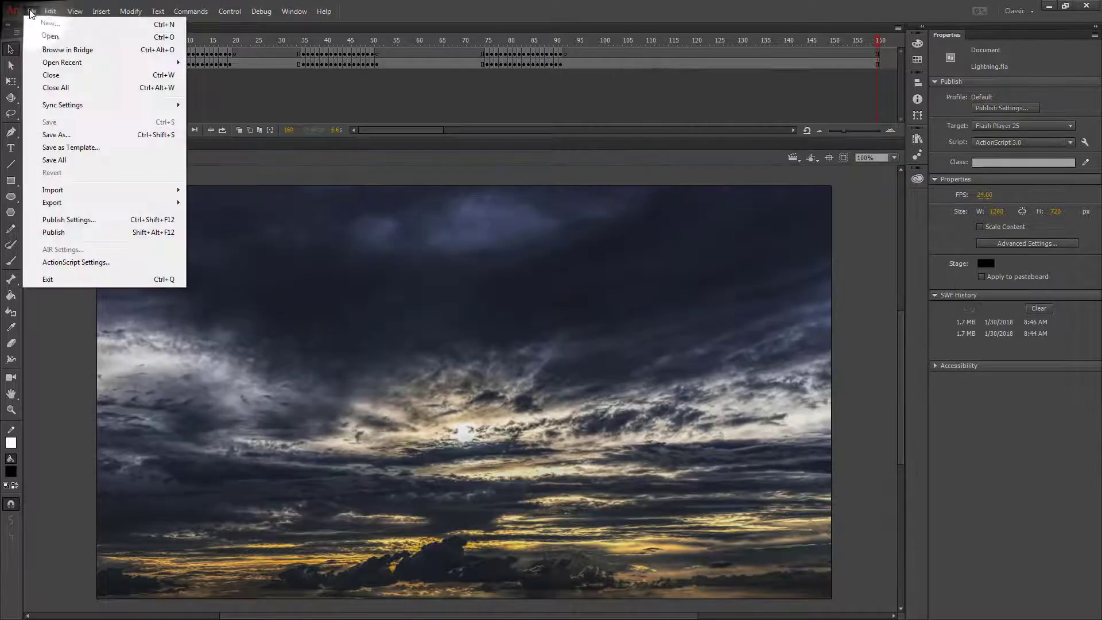
pyautogui.click(65, 220)
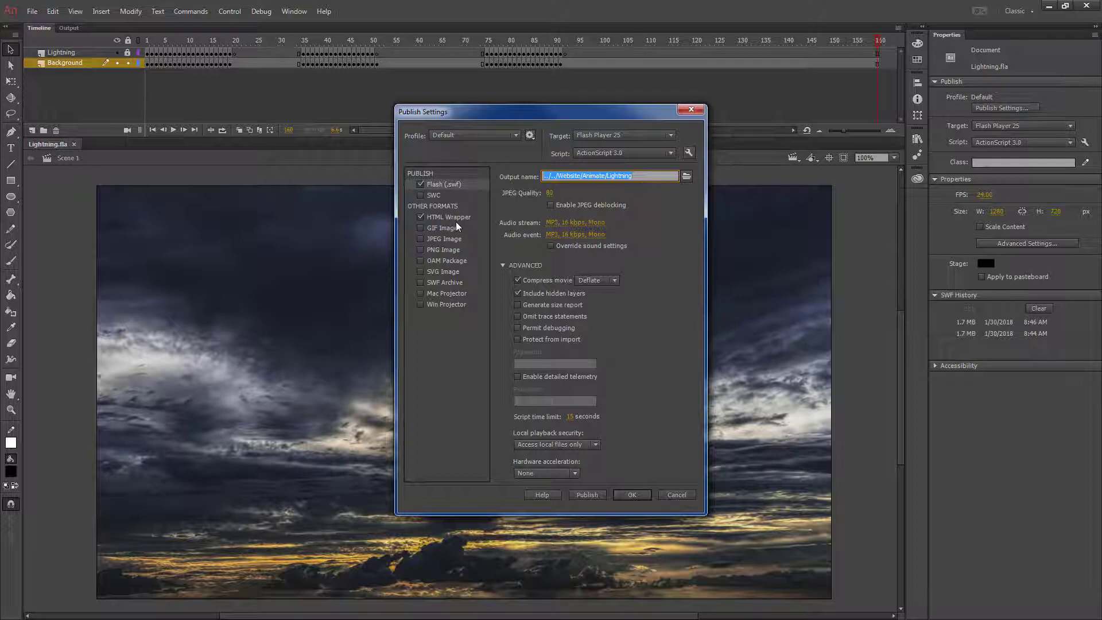
pyautogui.click(676, 495)
pyautogui.click(32, 13)
pyautogui.click(44, 23)
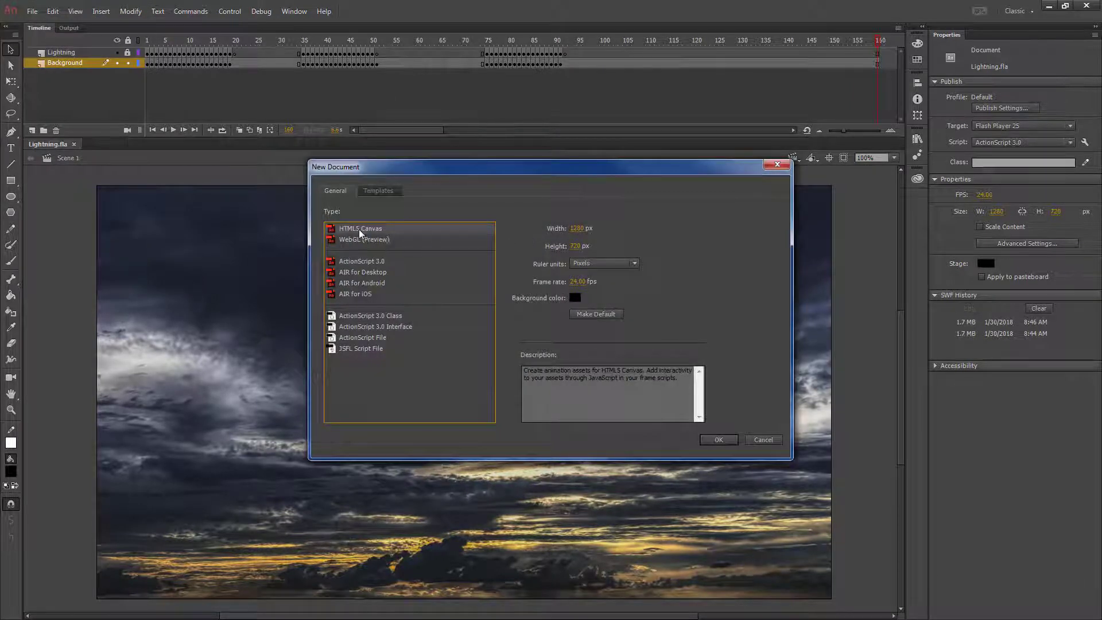
pyautogui.click(719, 440)
# Copy all Lightning and Background frames into Untitled-1, then close Lightning.fla saving changes.
pyautogui.moveTo(149, 55); pyautogui.dragTo(871, 63)
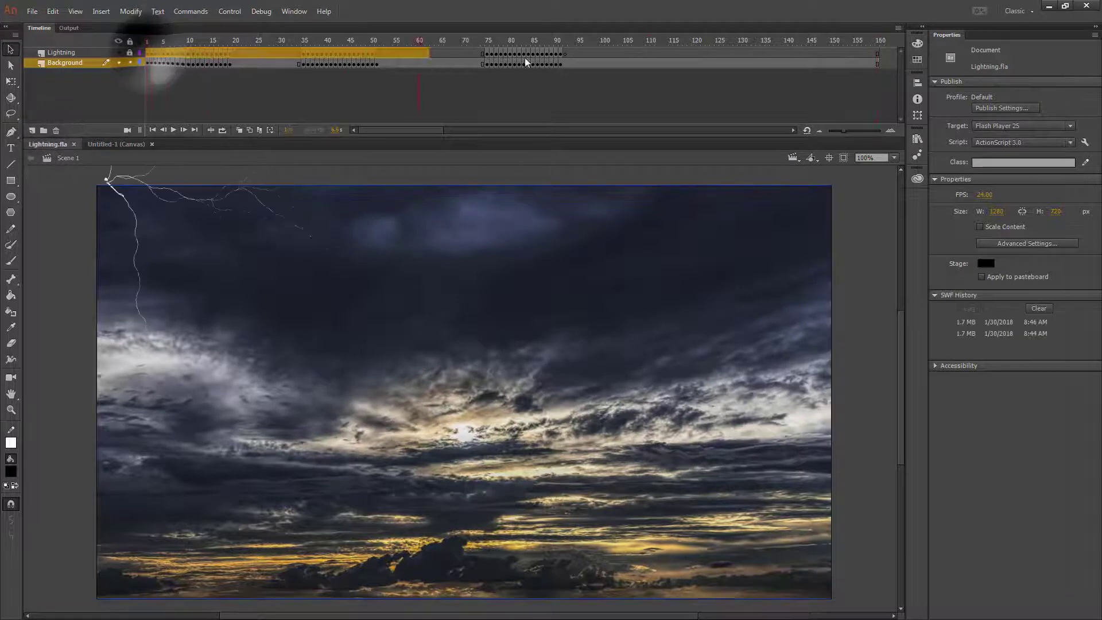
pyautogui.rightClick(877, 62)
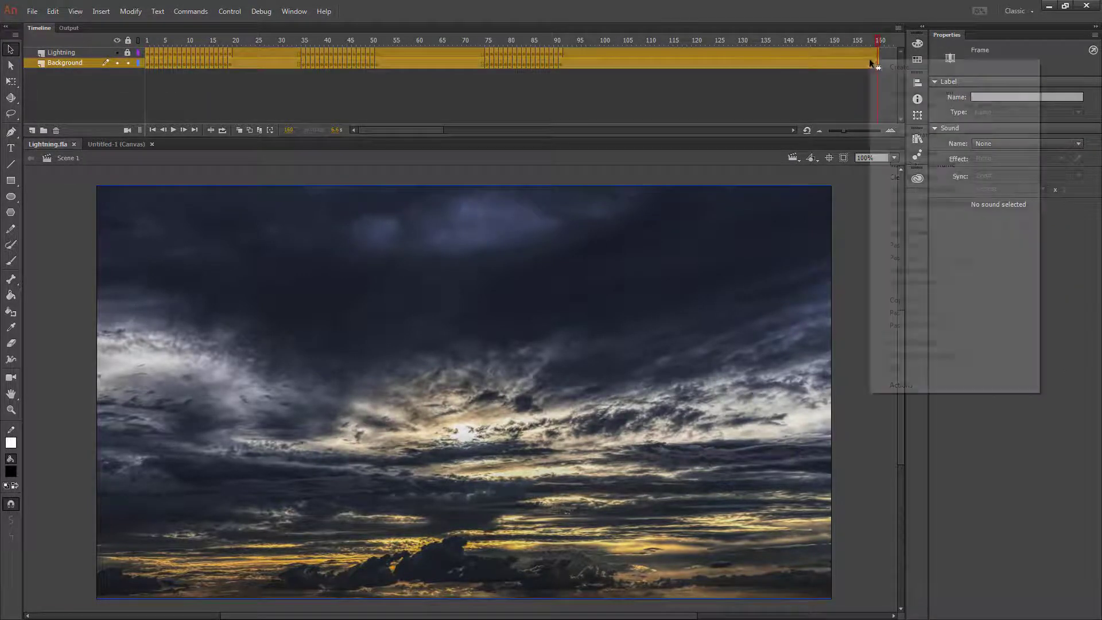
pyautogui.click(918, 227)
pyautogui.click(109, 145)
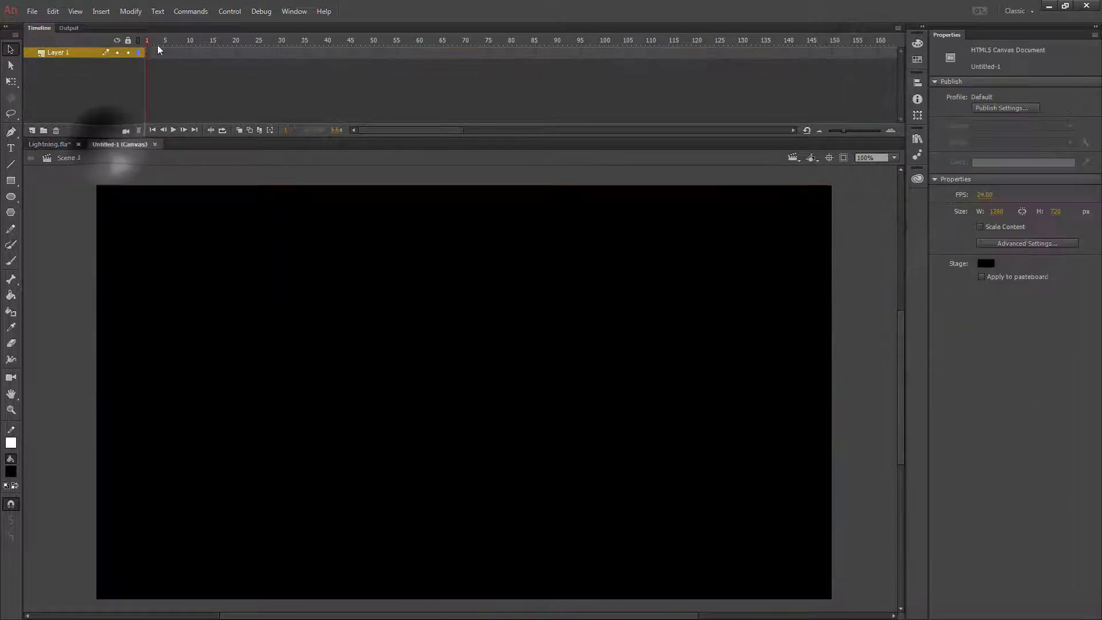
pyautogui.rightClick(149, 53)
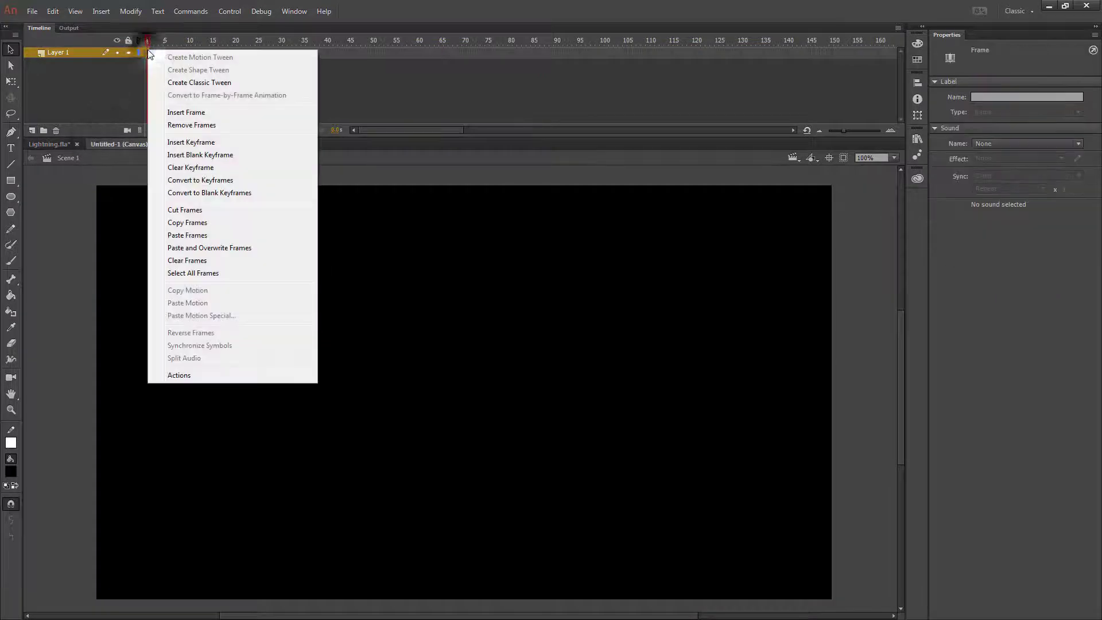
pyautogui.click(201, 236)
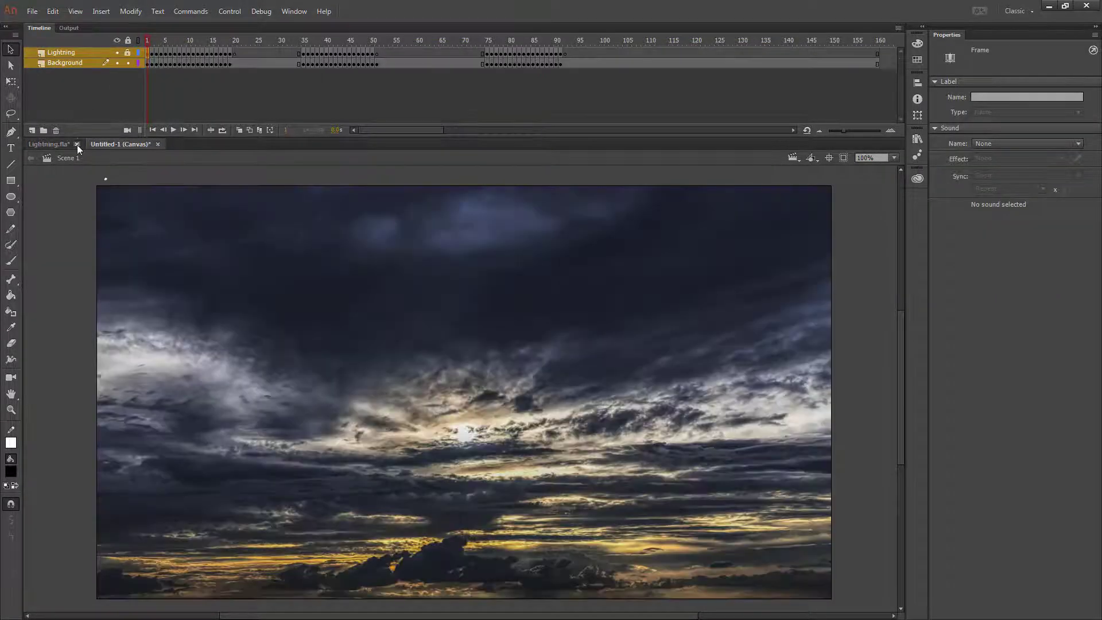
pyautogui.click(77, 144)
pyautogui.click(500, 329)
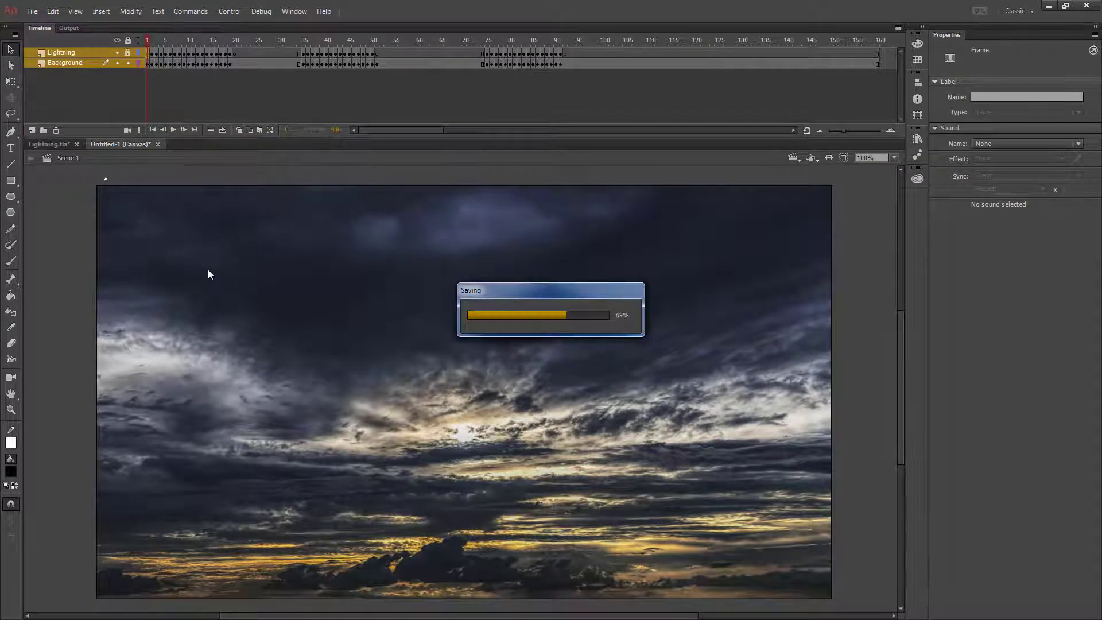
# Save the canvas document as Lightning.fla, replacing the existing file.
pyautogui.click(32, 11)
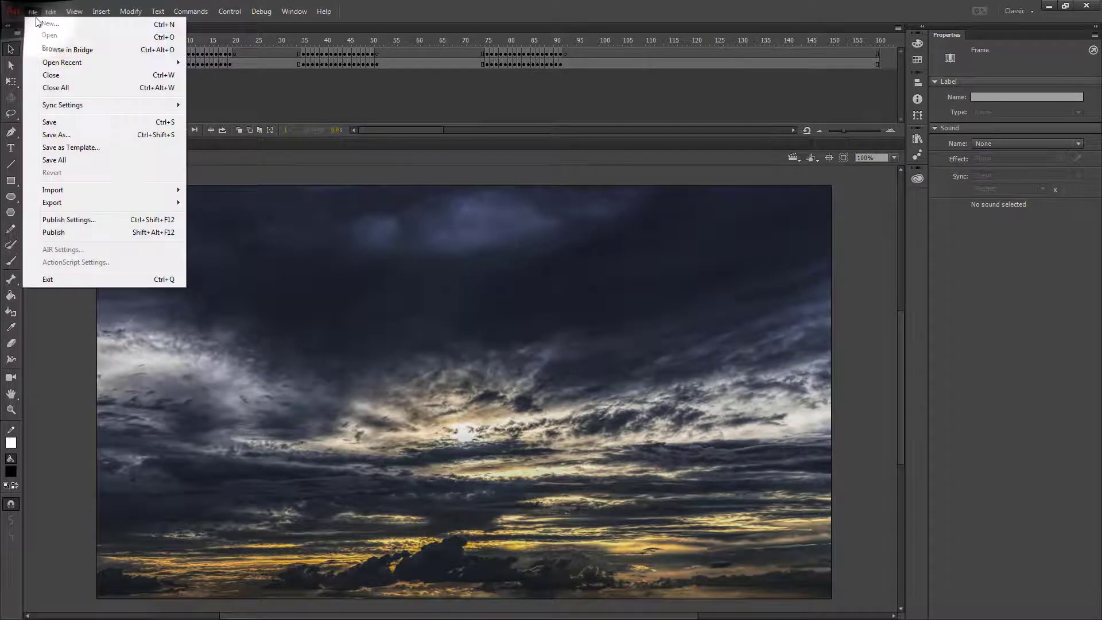
pyautogui.click(65, 136)
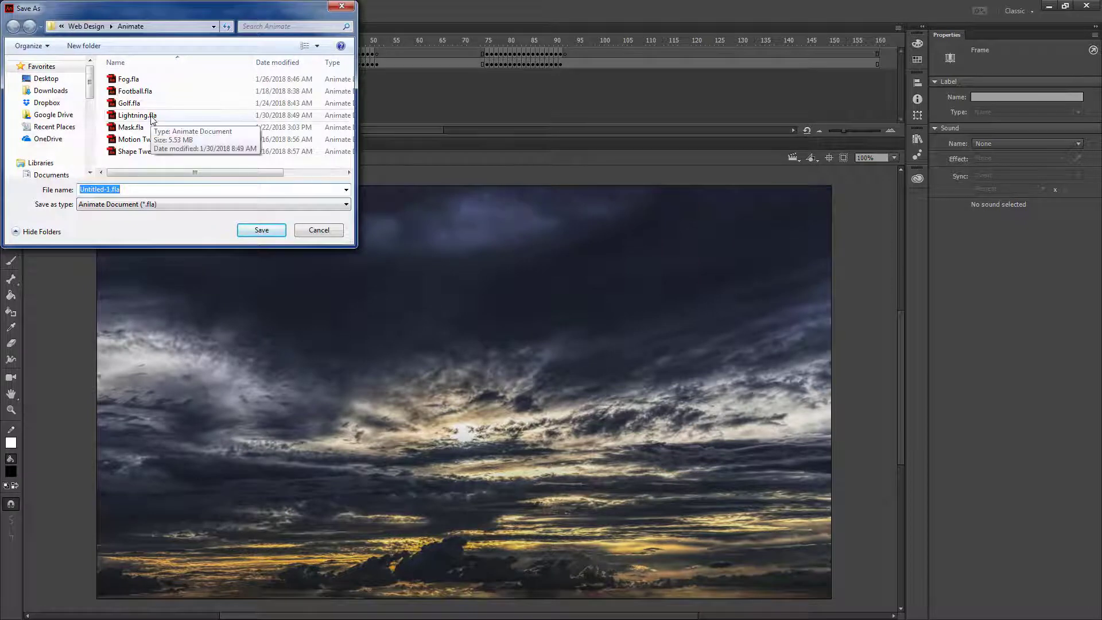
pyautogui.doubleClick(137, 116)
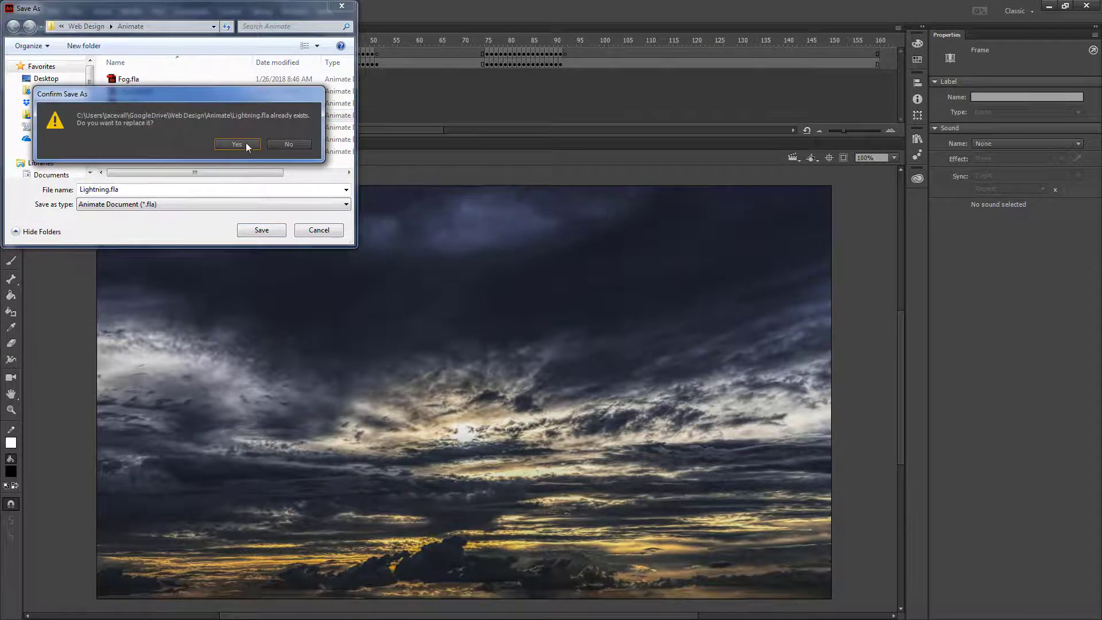
pyautogui.click(236, 144)
# Publish as JavaScript/HTML to the Website/Animate folder, then quit Animate saving Lightning.fla.
pyautogui.click(33, 12)
pyautogui.click(67, 220)
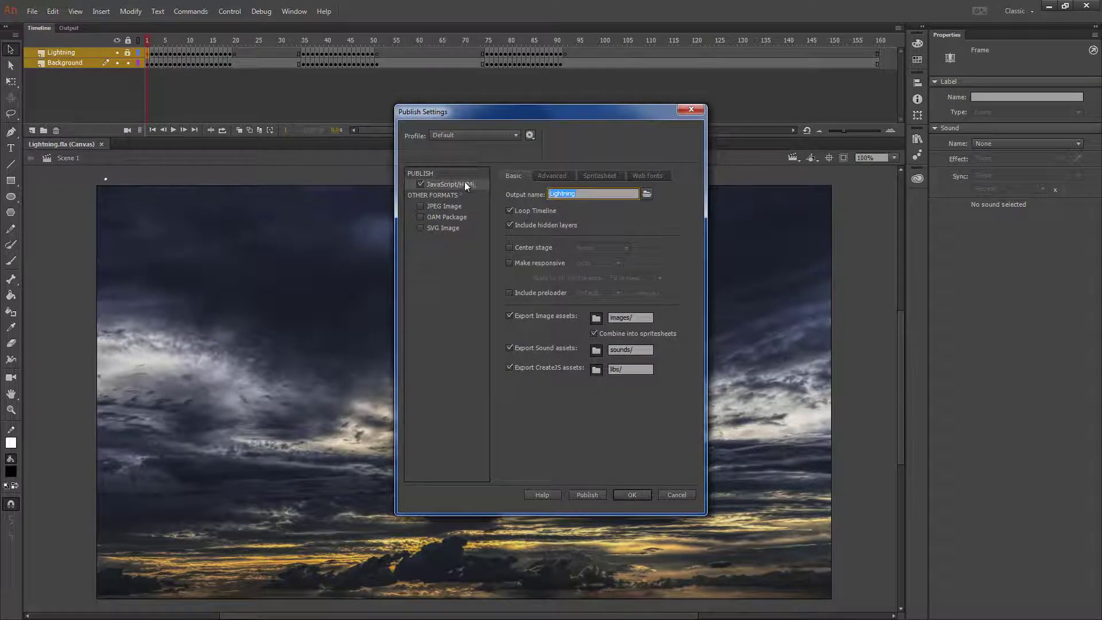
pyautogui.click(452, 183)
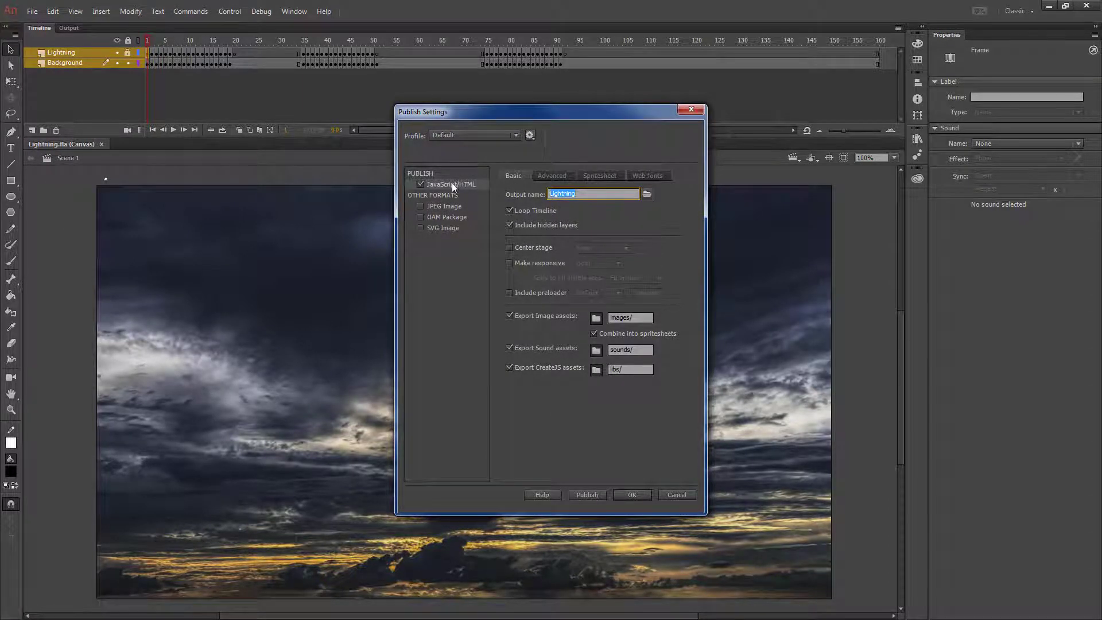
pyautogui.click(648, 194)
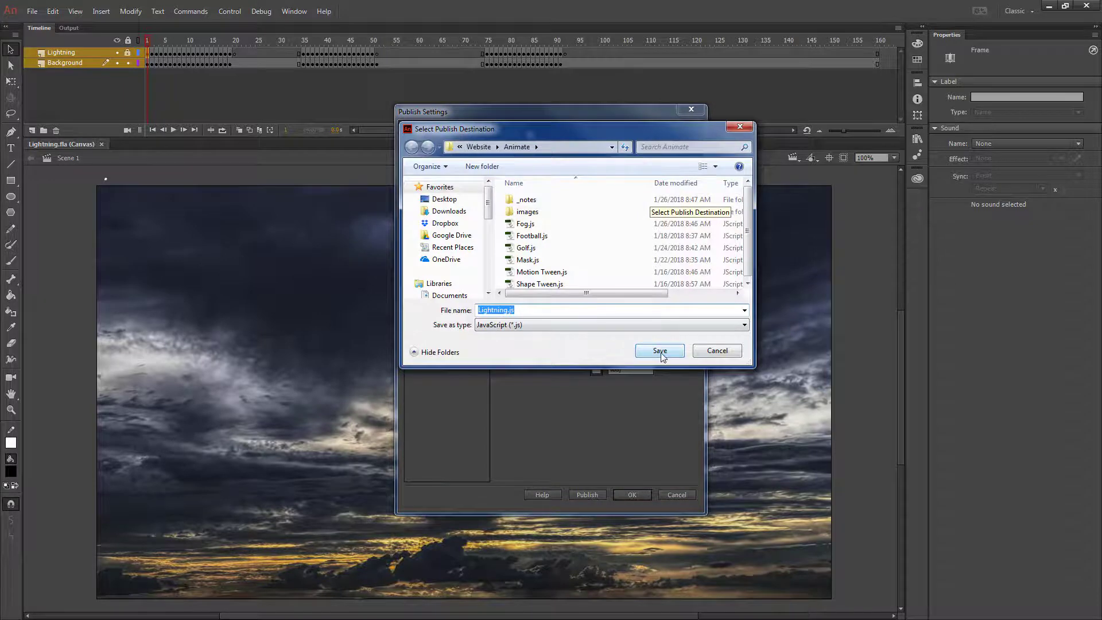
pyautogui.click(659, 349)
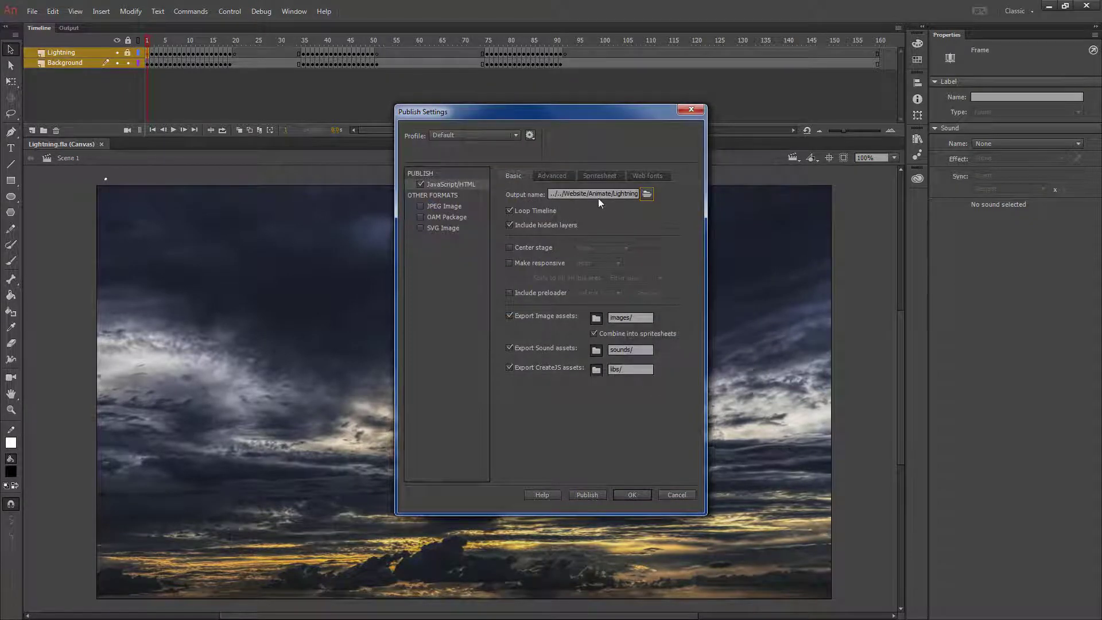
pyautogui.click(591, 496)
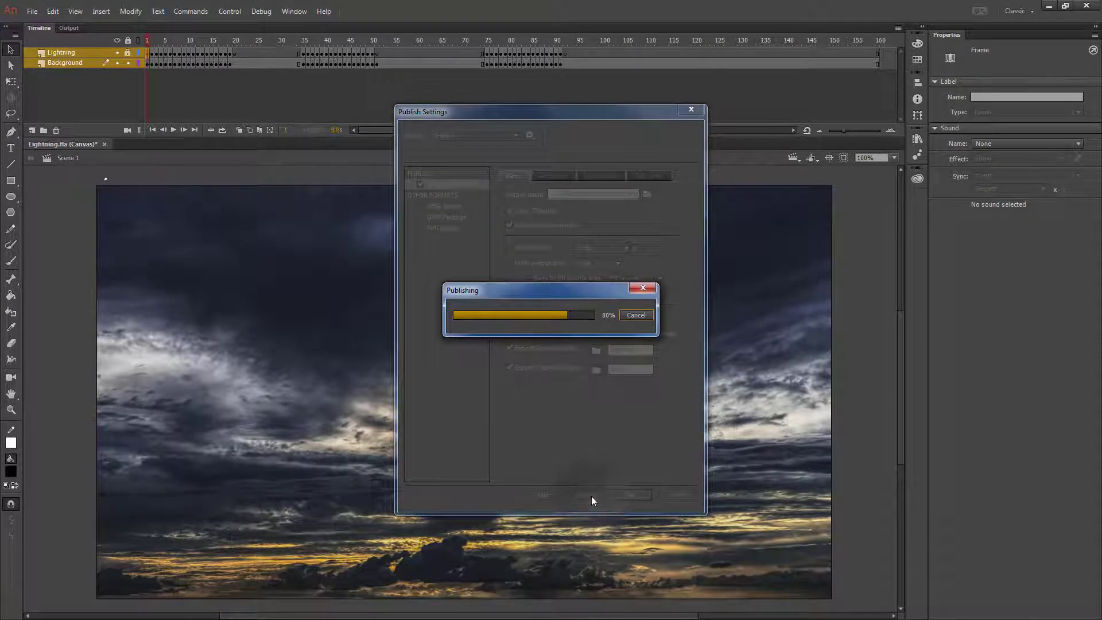
pyautogui.click(636, 496)
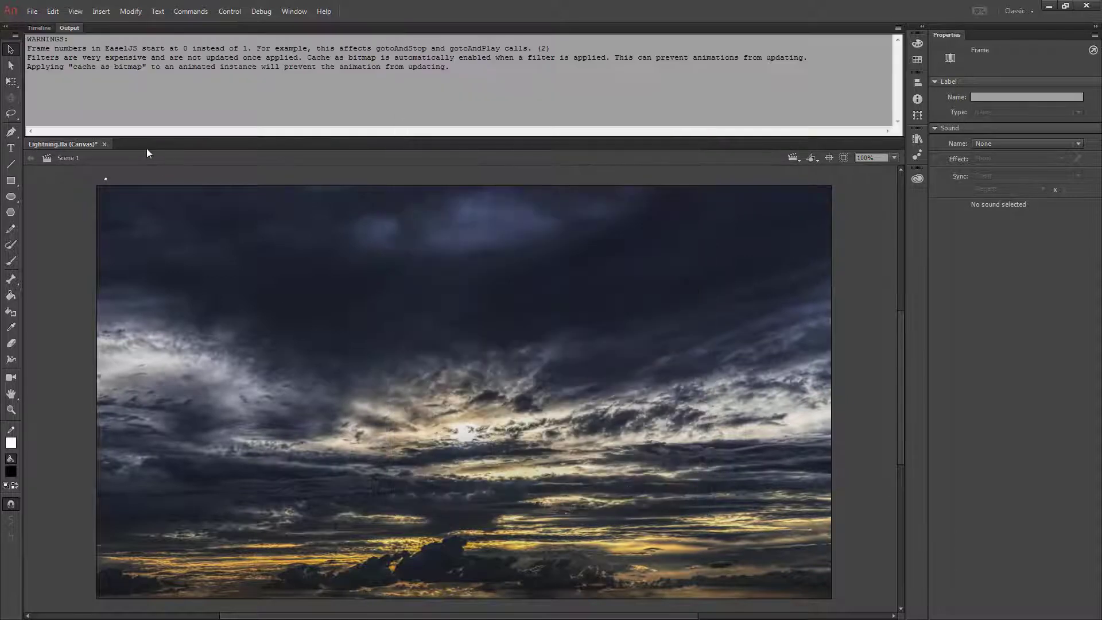
pyautogui.click(1088, 6)
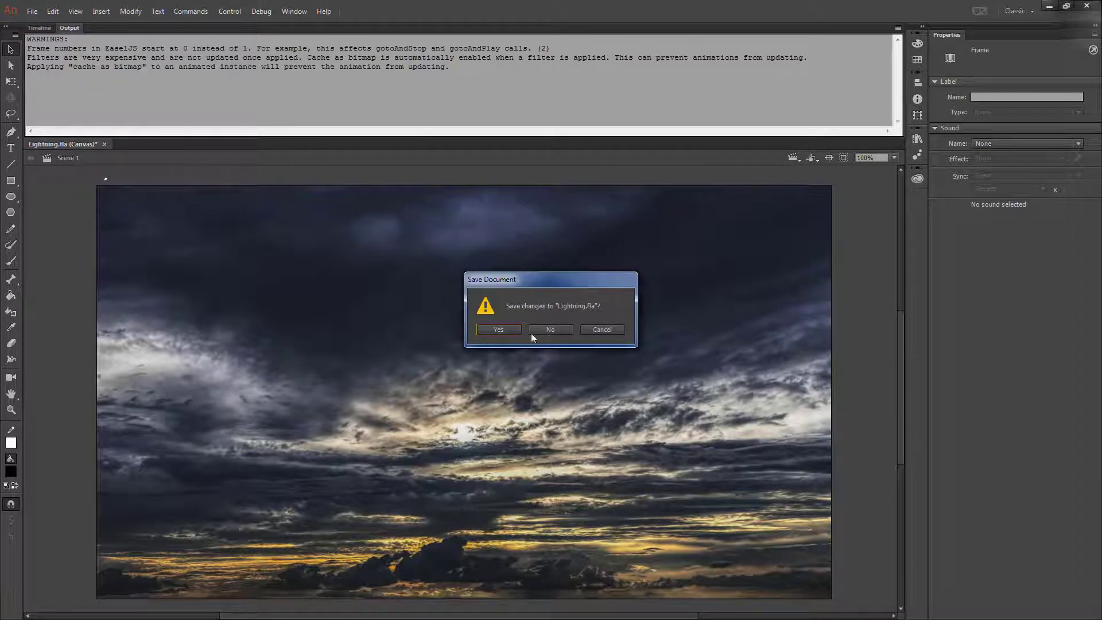
pyautogui.click(497, 329)
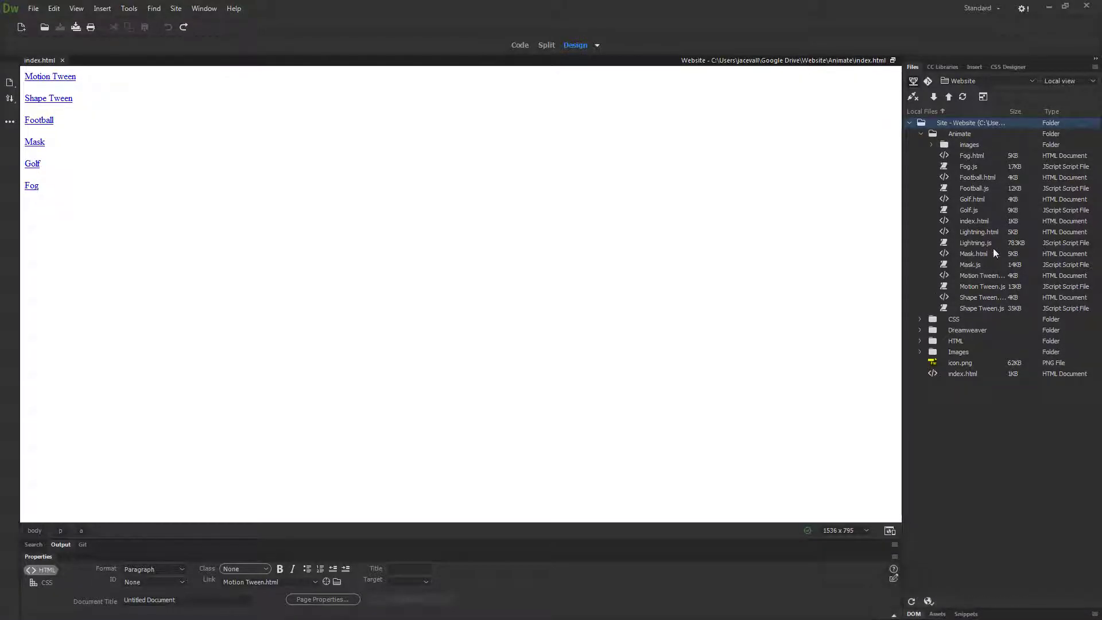
# Add a Lightning.html link below Fog in index.html, save, and select the Animate folder.
pyautogui.moveTo(976, 229); pyautogui.dragTo(84, 254)
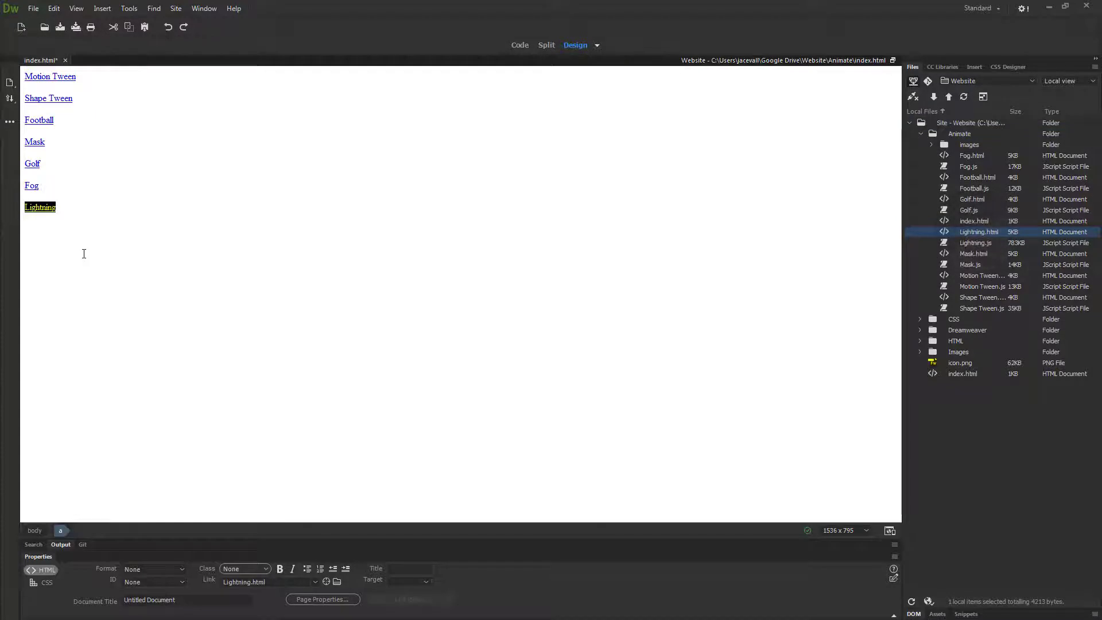
pyautogui.click(76, 27)
pyautogui.click(964, 134)
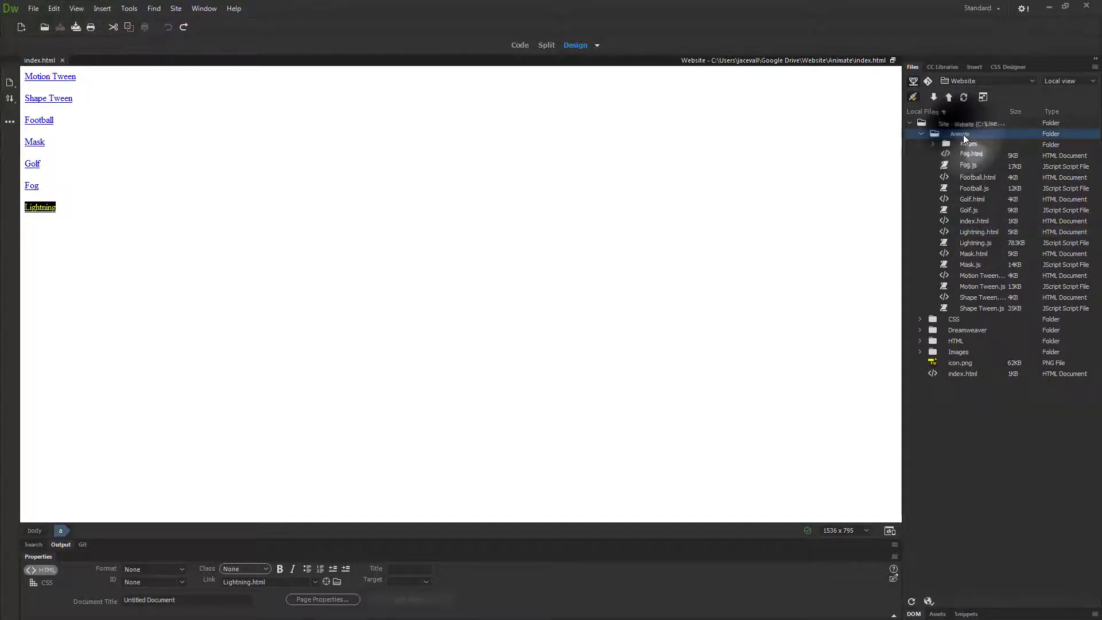
pyautogui.click(950, 123)
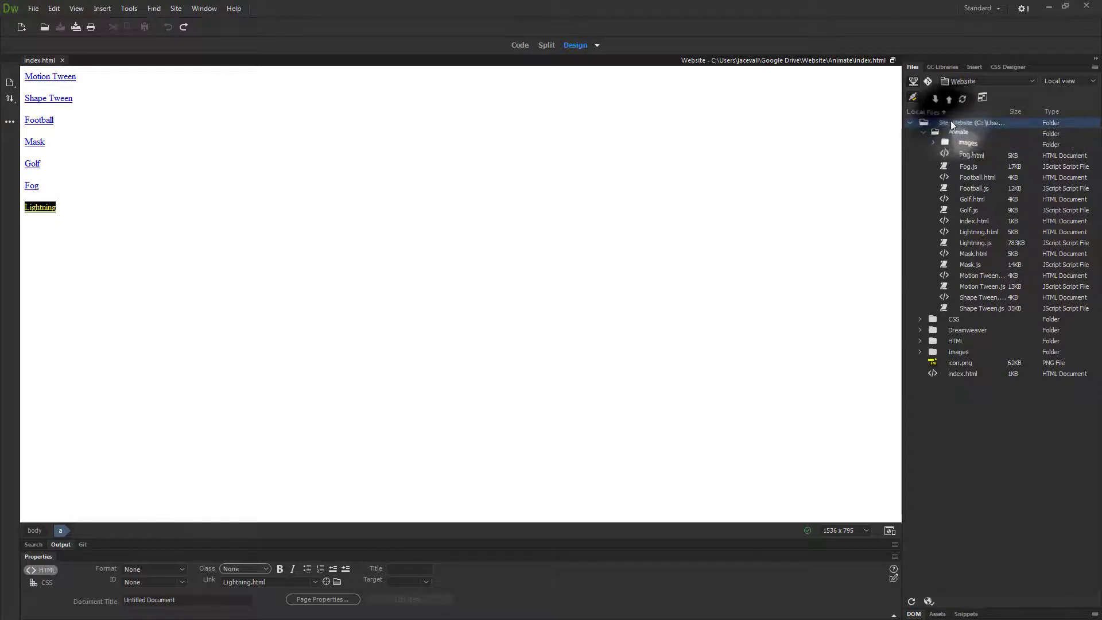
pyautogui.click(954, 133)
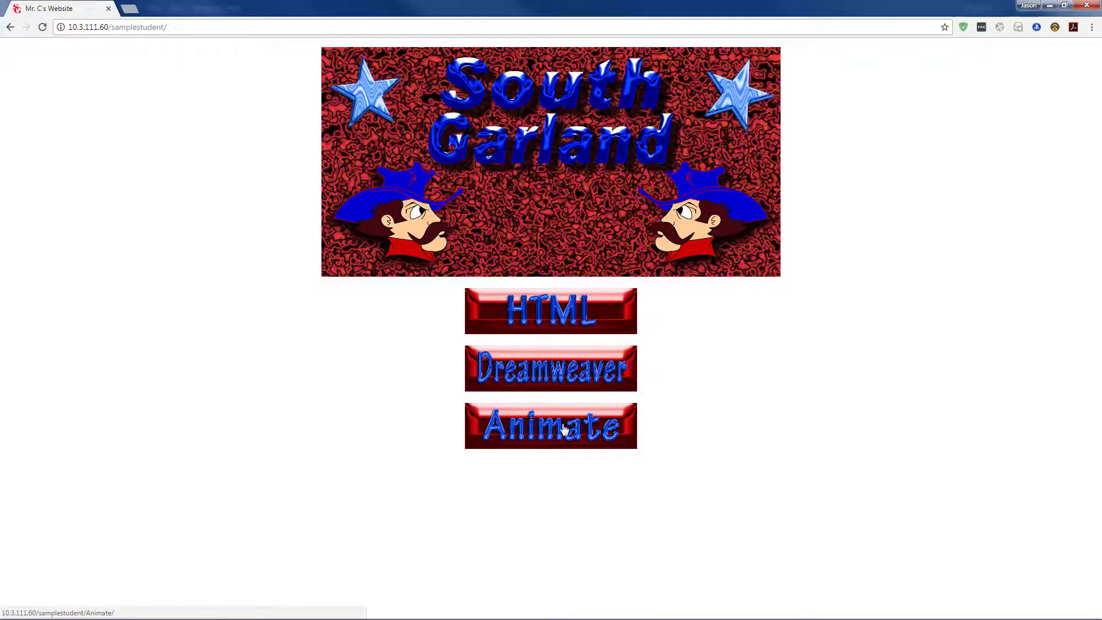
# Go to the class site's Animate section and open the Lightning page.
pyautogui.click(551, 428)
pyautogui.click(22, 172)
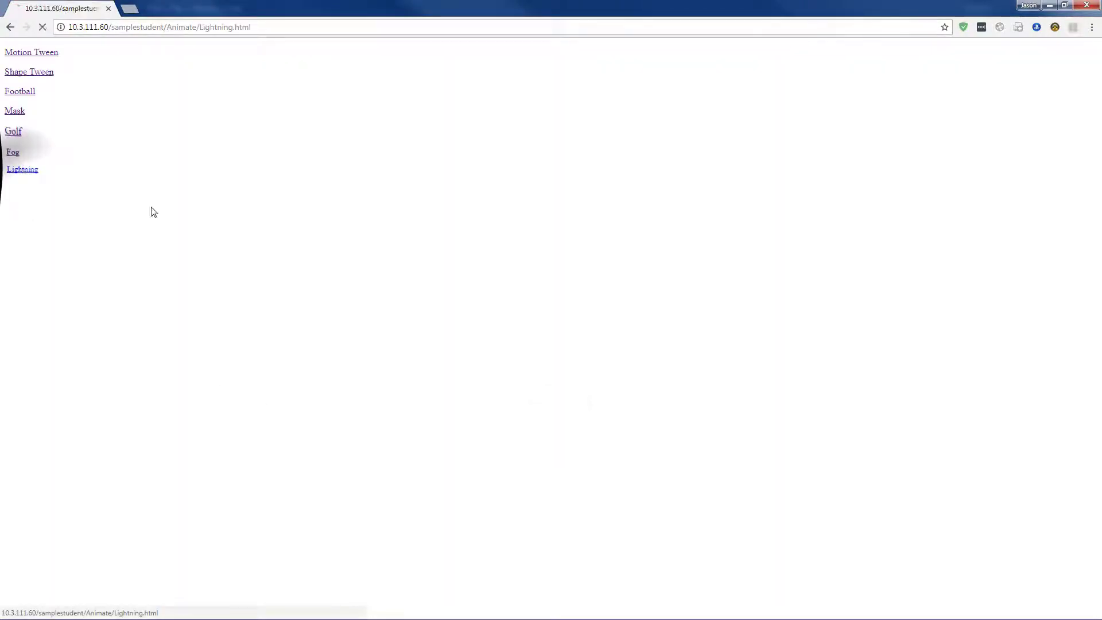